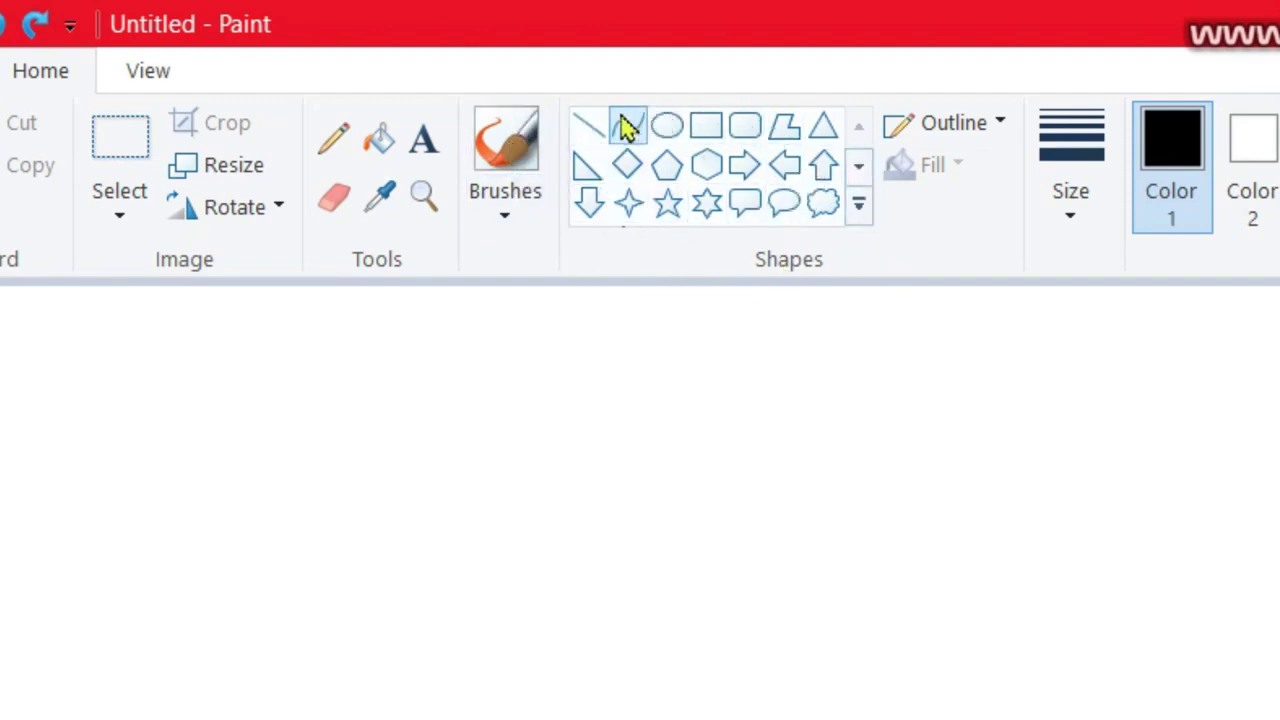
Draw a long straight horizontal line across the upper part of the canvas
click(597, 136)
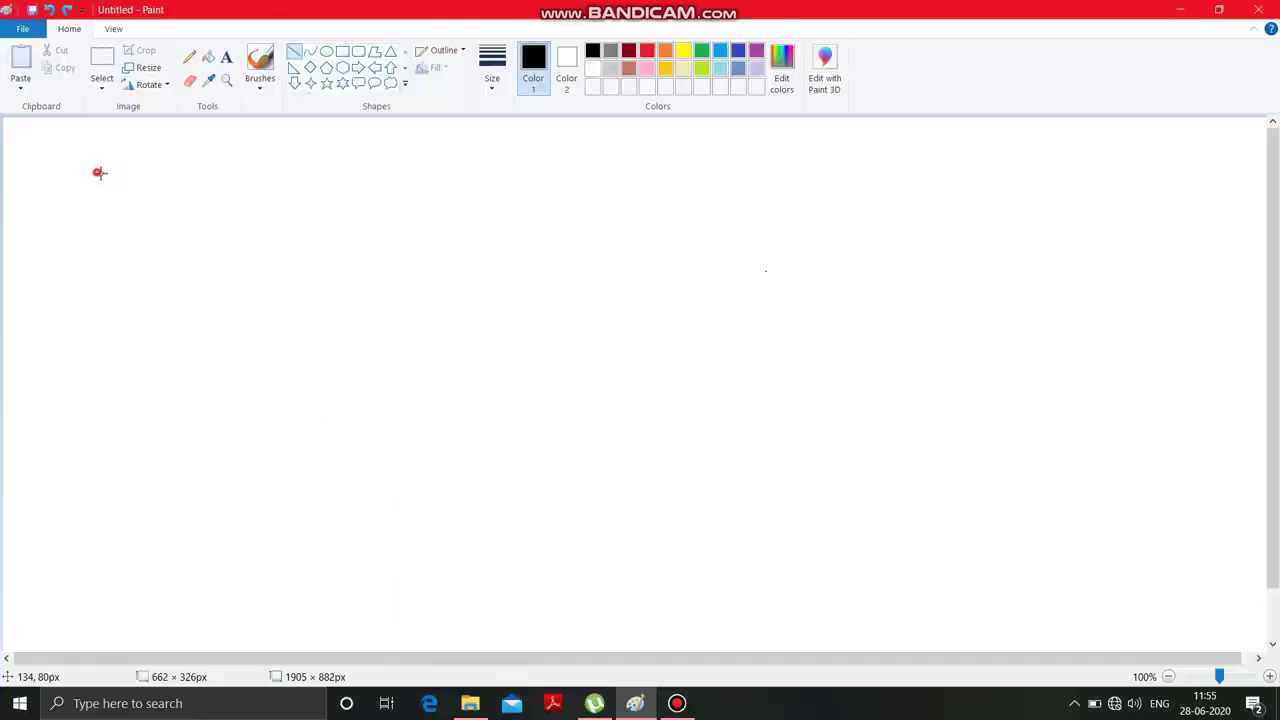
drag(92, 172, 483, 170)
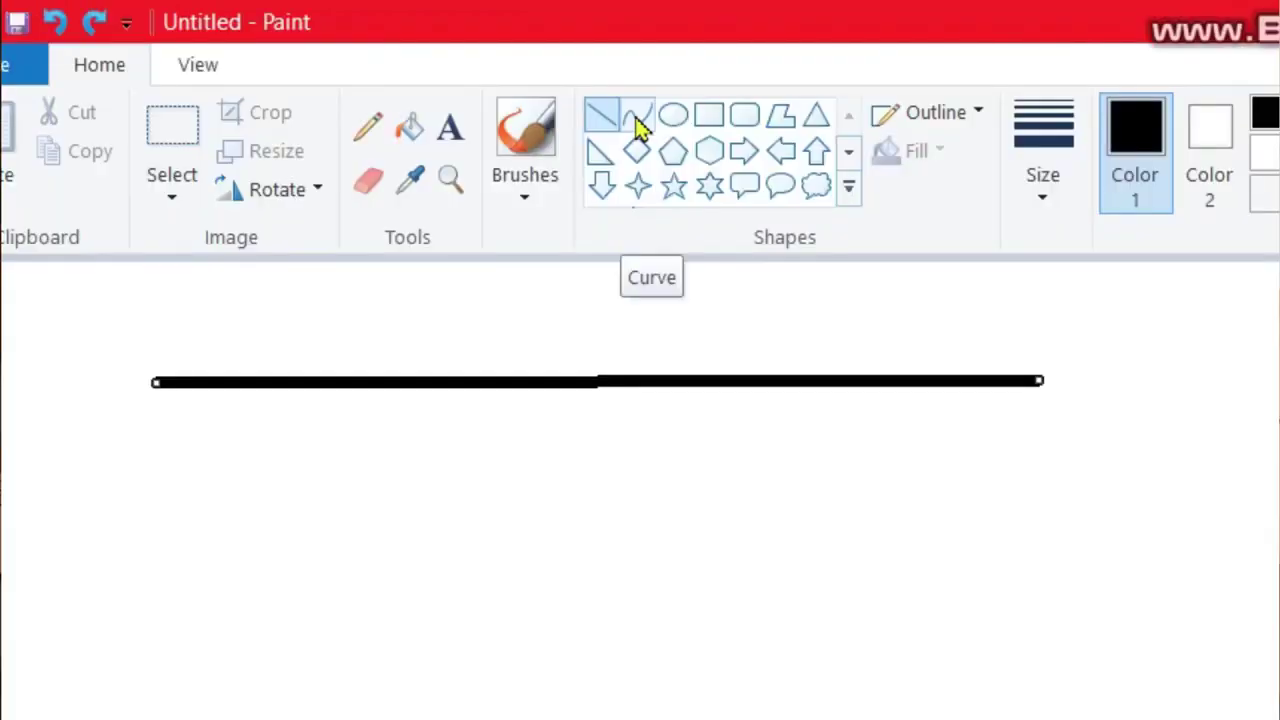
click(638, 122)
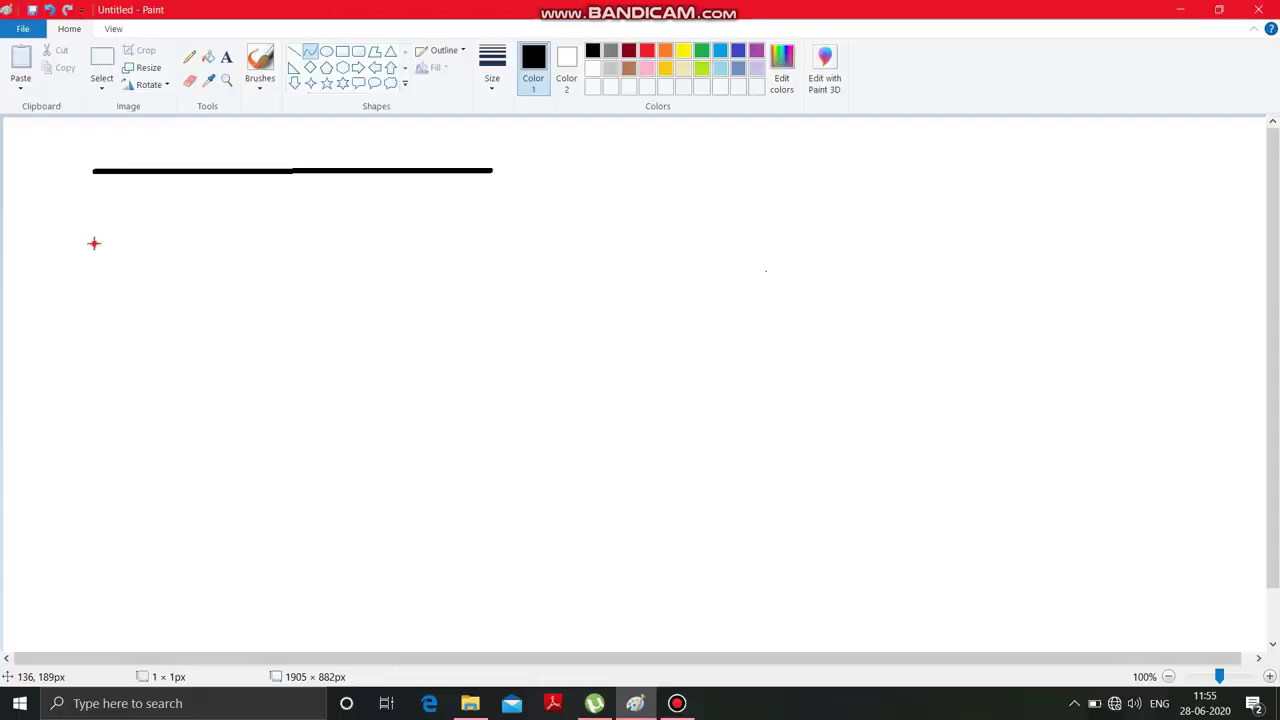
Draw a curve below the straight line and bend it twice into an S-shaped wave
drag(151, 543, 358, 543)
mouse_move(185, 243)
mouse_down()
mouse_move(369, 257)
mouse_move(481, 243)
mouse_up()
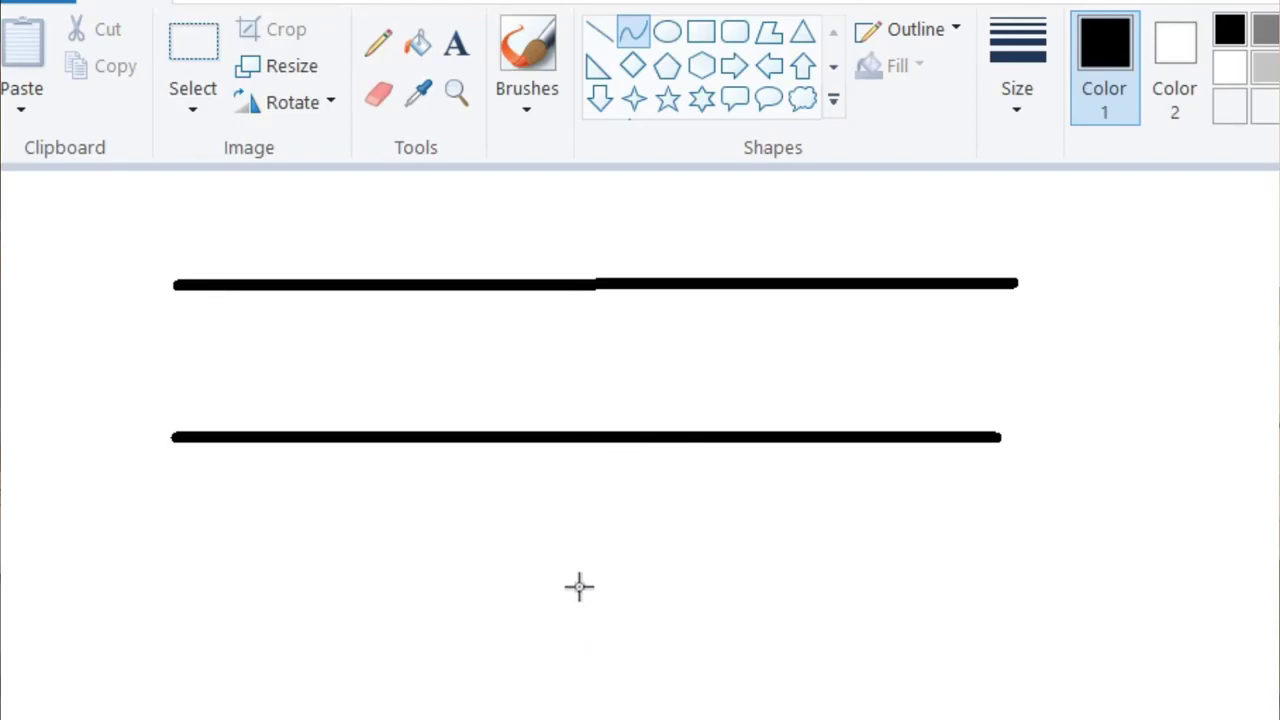
drag(574, 582, 231, 603)
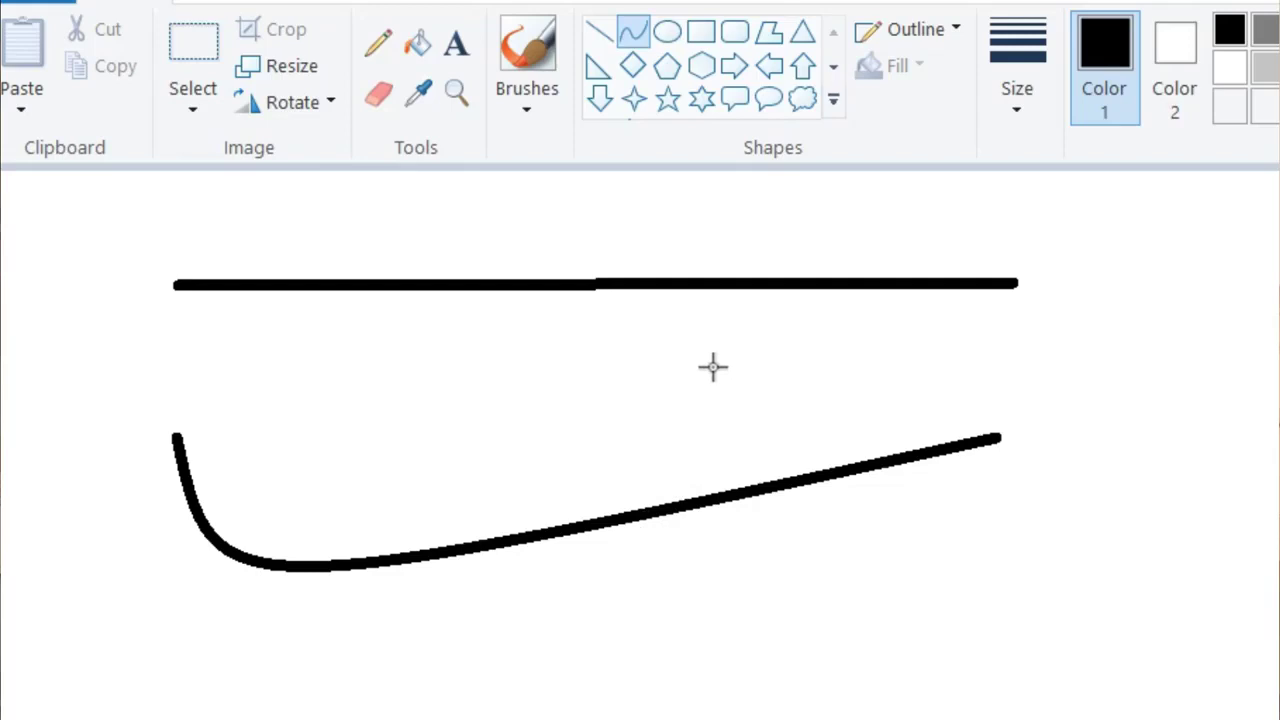
drag(713, 367, 677, 331)
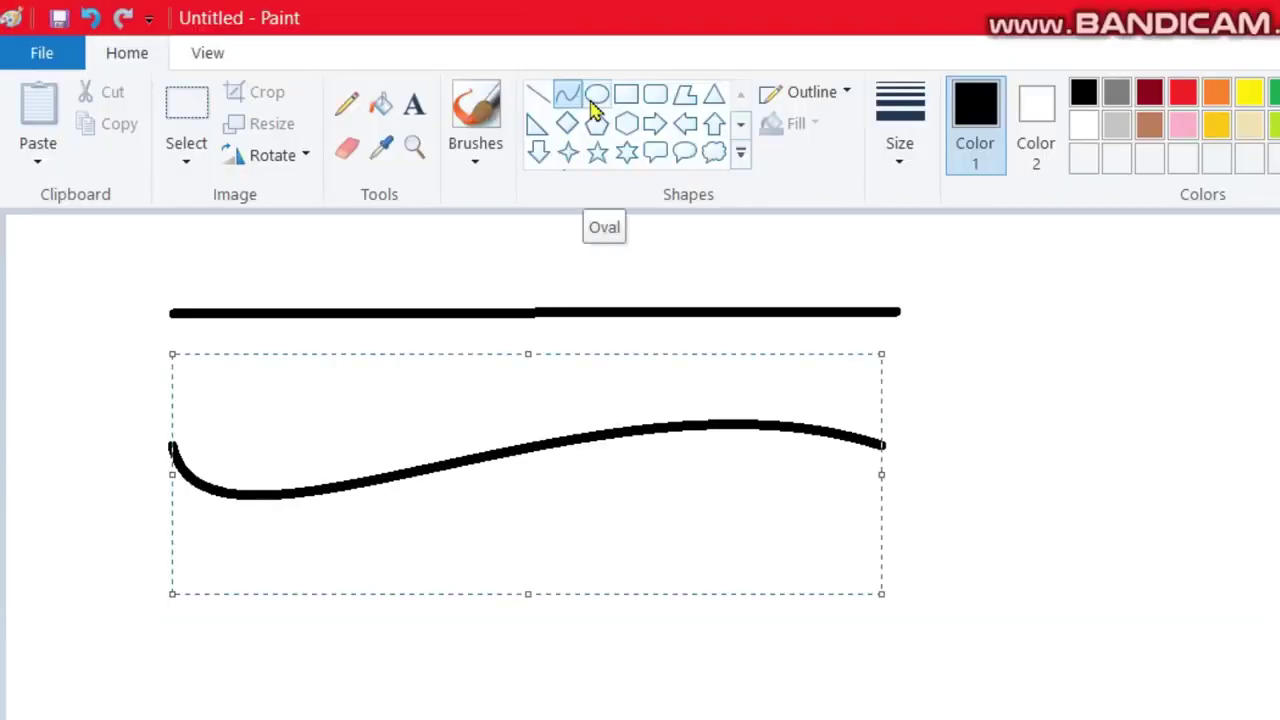
Finish the wavy curve and undo an accidental diagonal line drawn below it
click(370, 683)
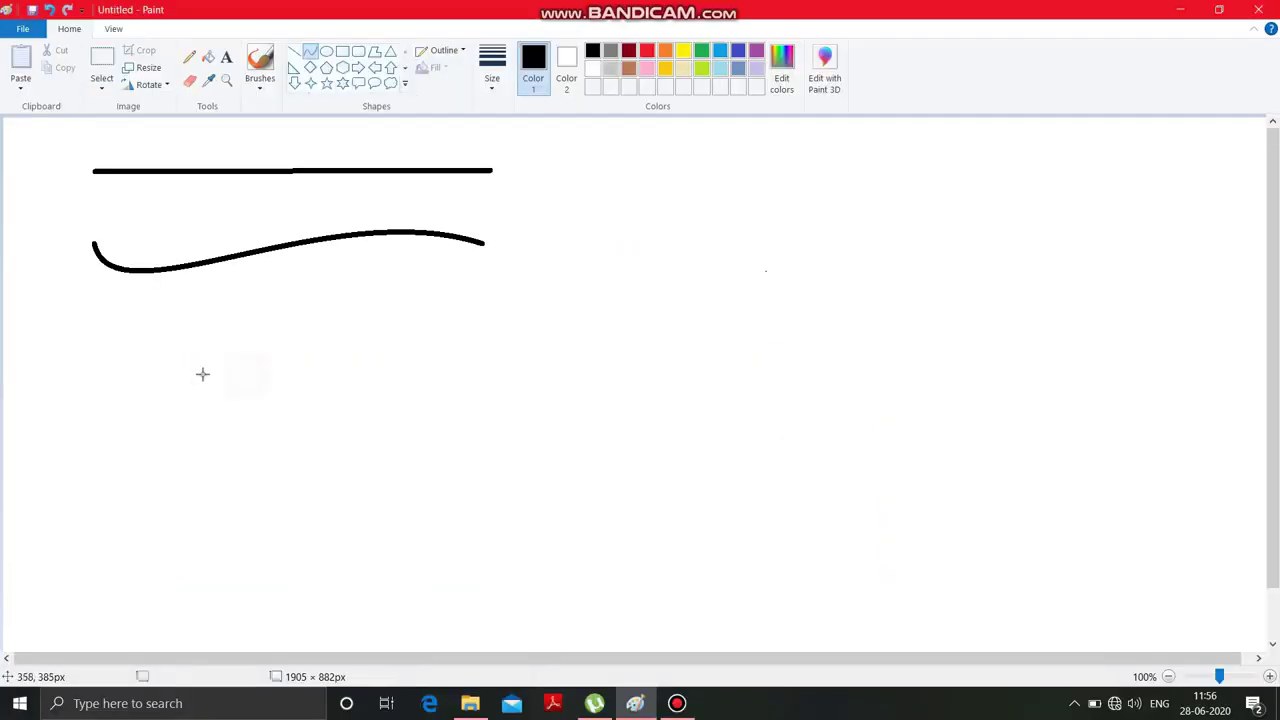
drag(147, 355, 238, 430)
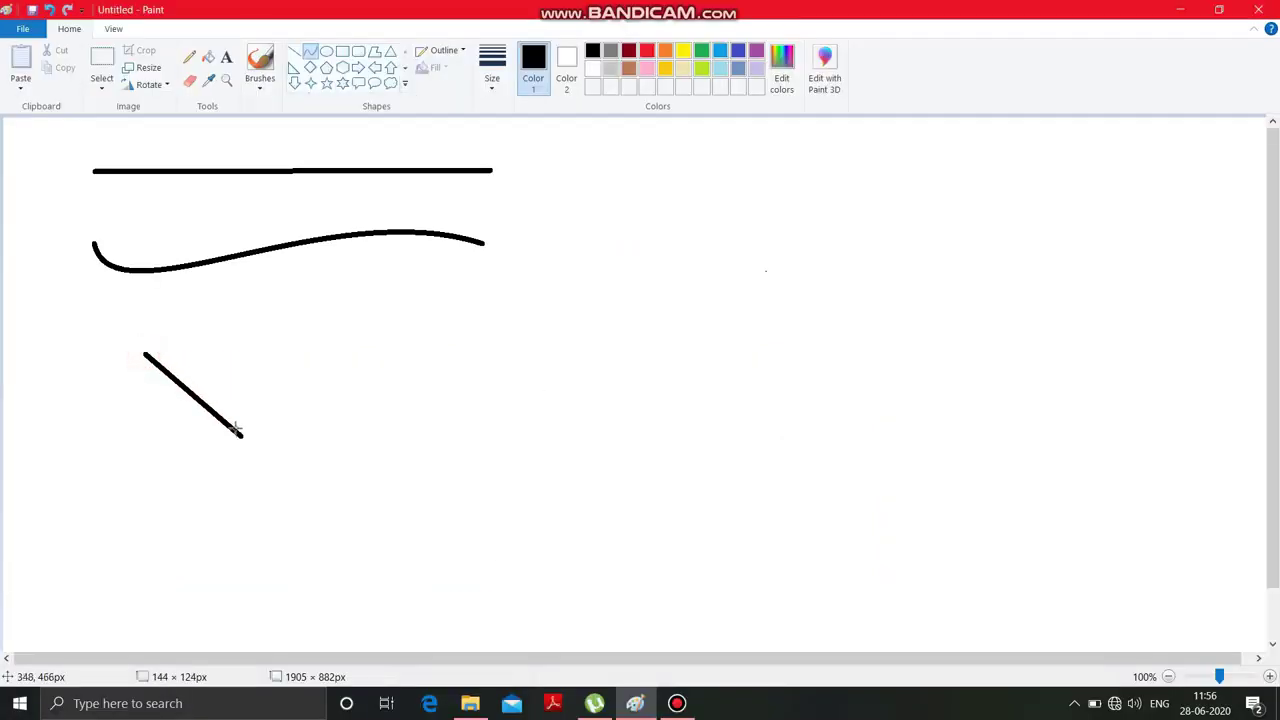
key(ctrl+z)
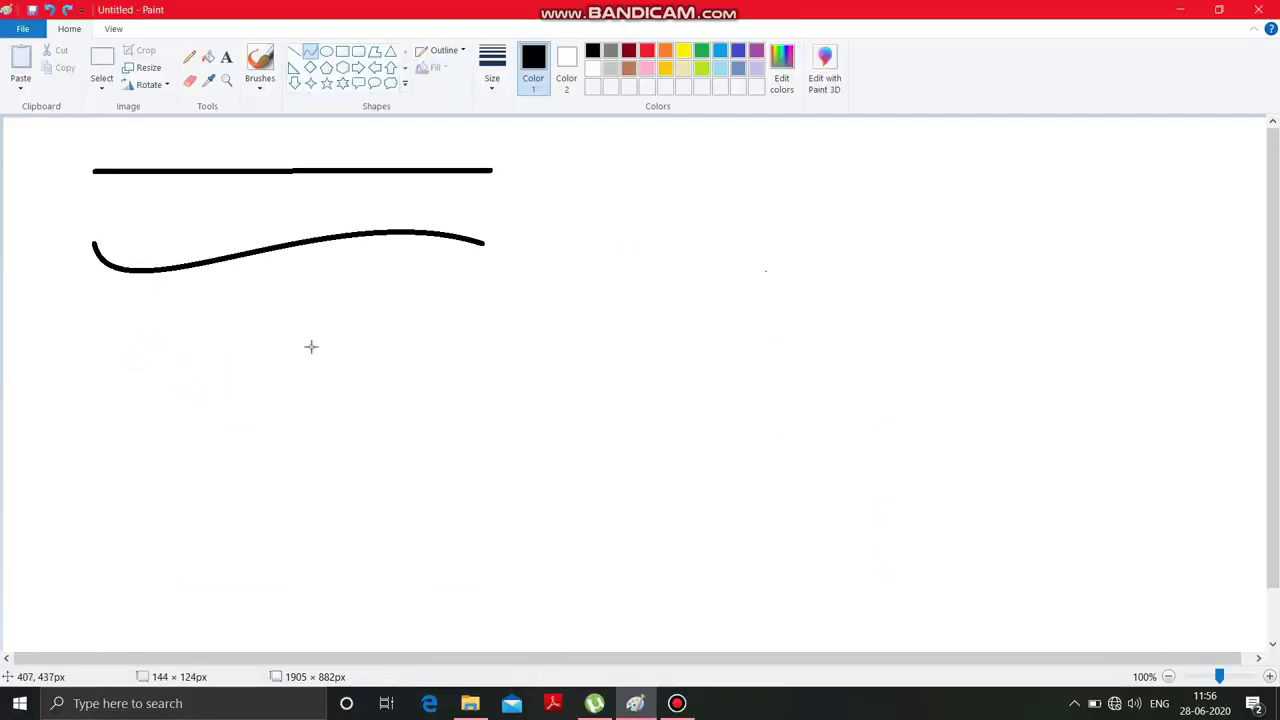
Draw a circle outline with the Oval shape beneath the wavy curve
click(327, 51)
drag(131, 320, 206, 381)
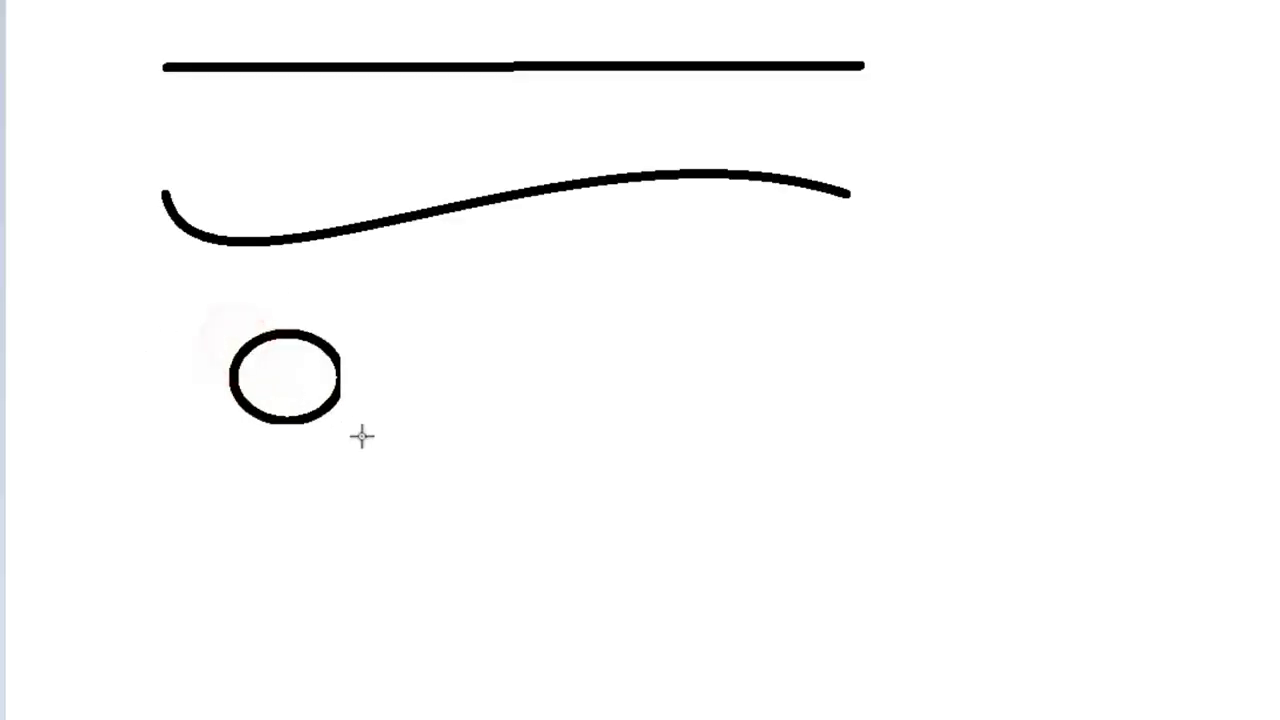
mouse_move(362, 436)
mouse_down()
mouse_move(423, 549)
mouse_move(716, 488)
mouse_move(631, 506)
mouse_move(477, 570)
mouse_up()
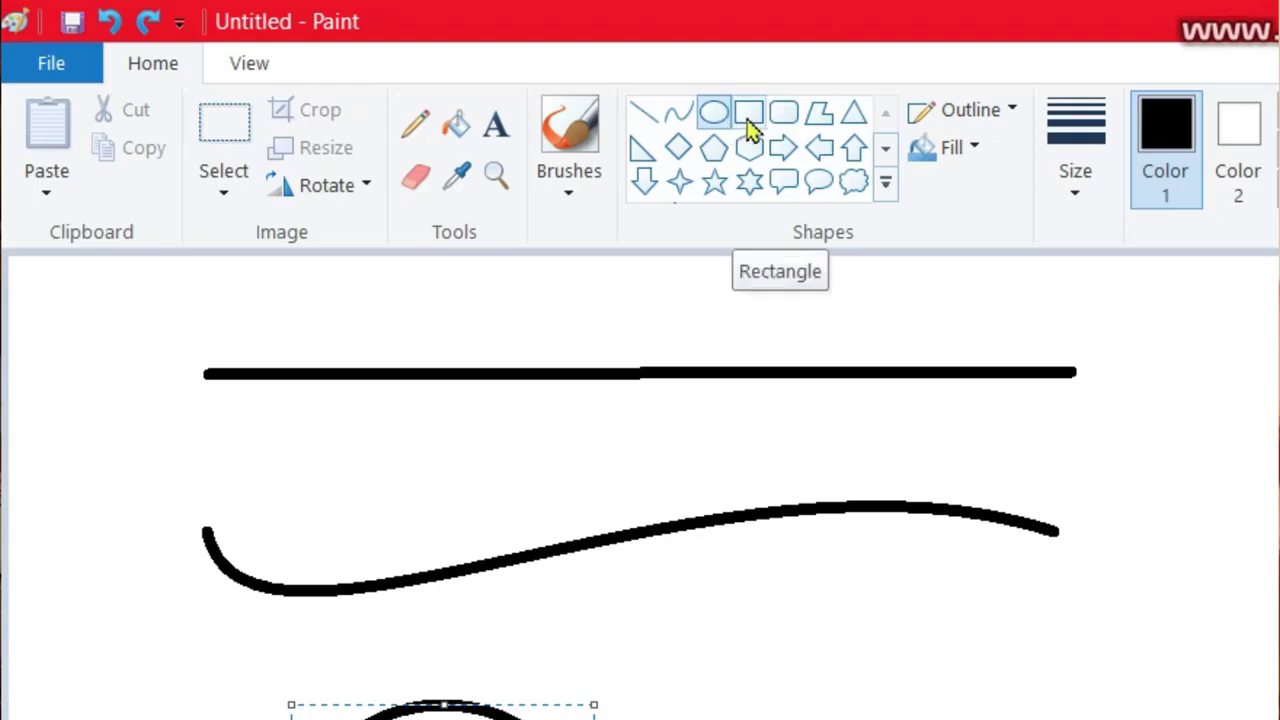
Draw a wide rectangle outline directly under the circle
click(751, 118)
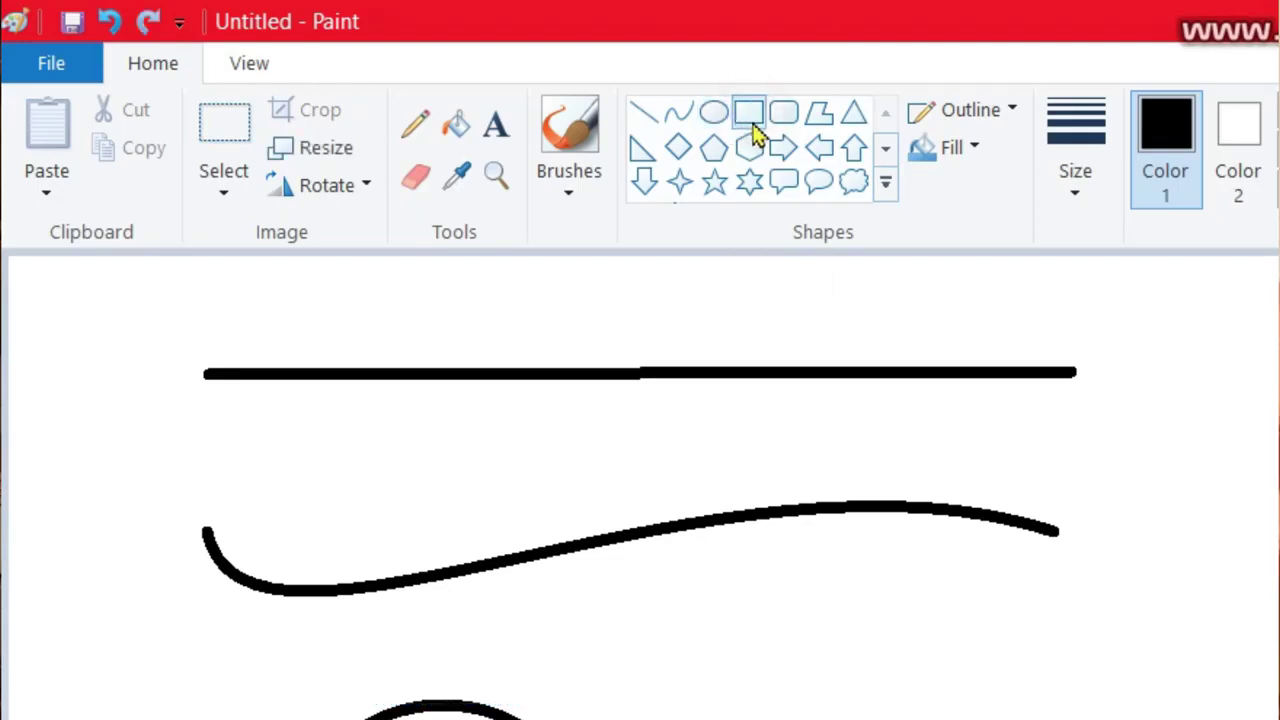
drag(122, 481, 420, 609)
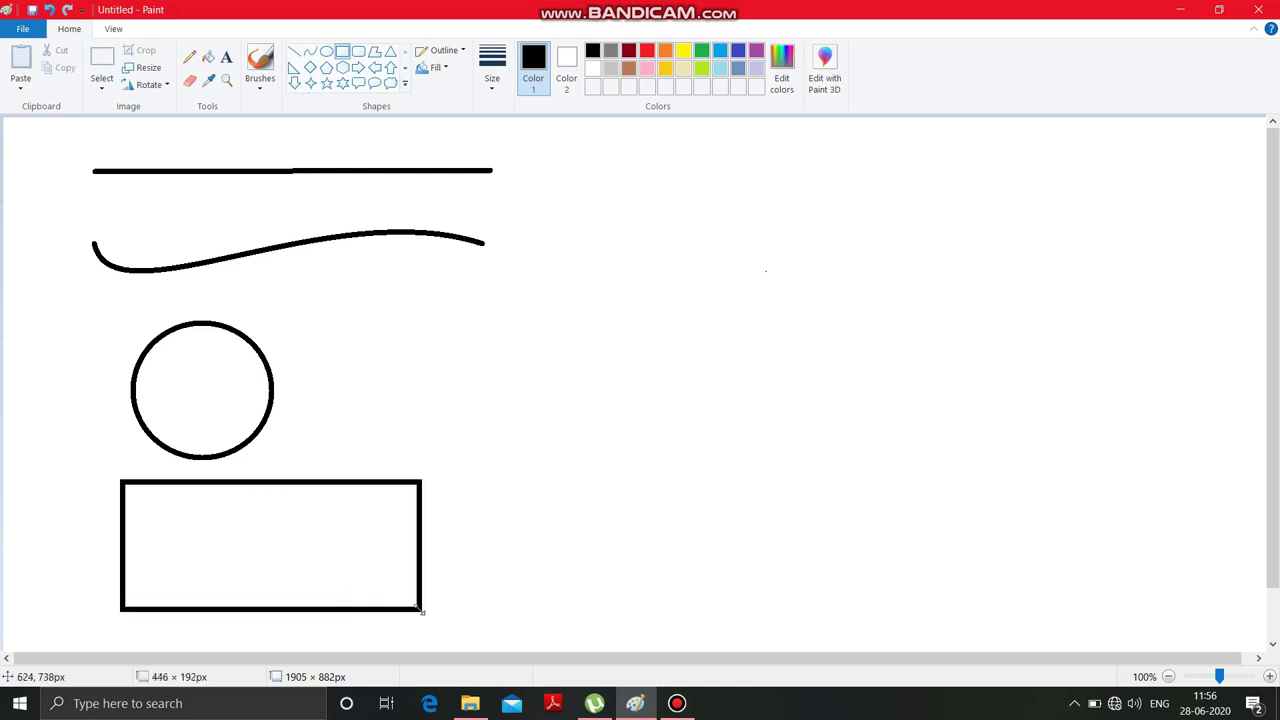
drag(420, 609, 421, 609)
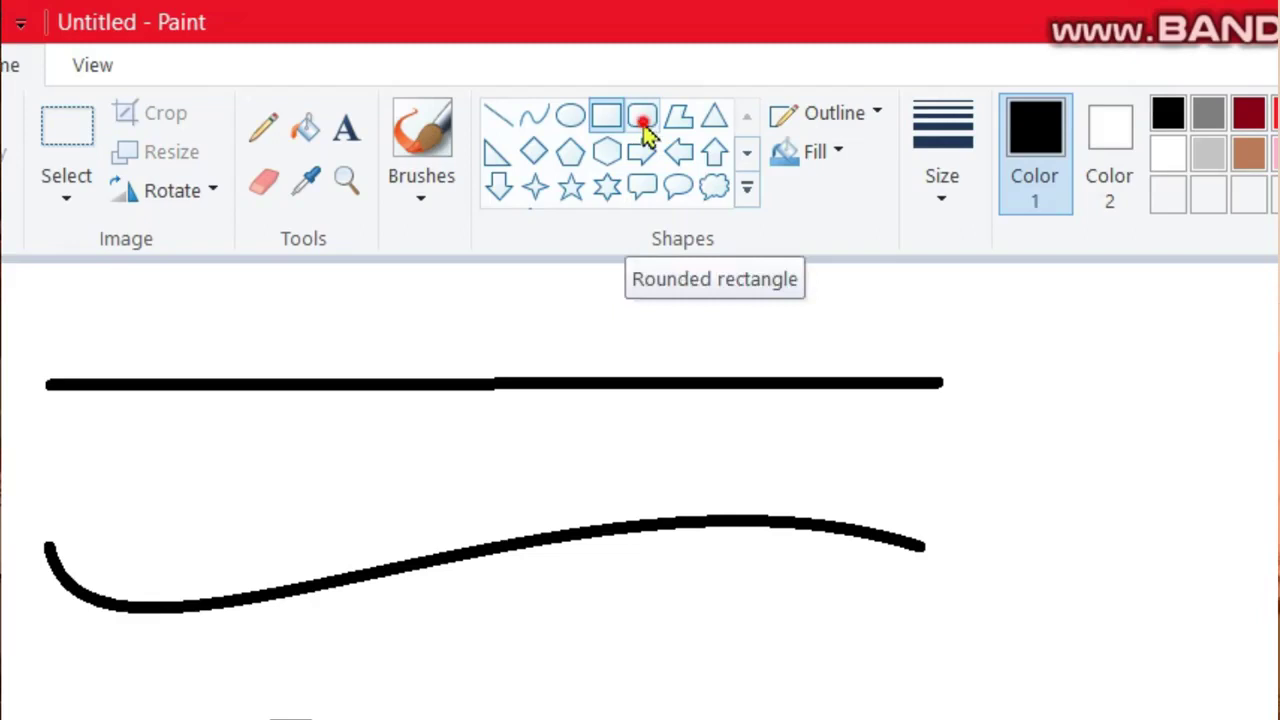
Draw a rounded rectangle at the upper right beside the line and curve, adjusting its size
click(644, 121)
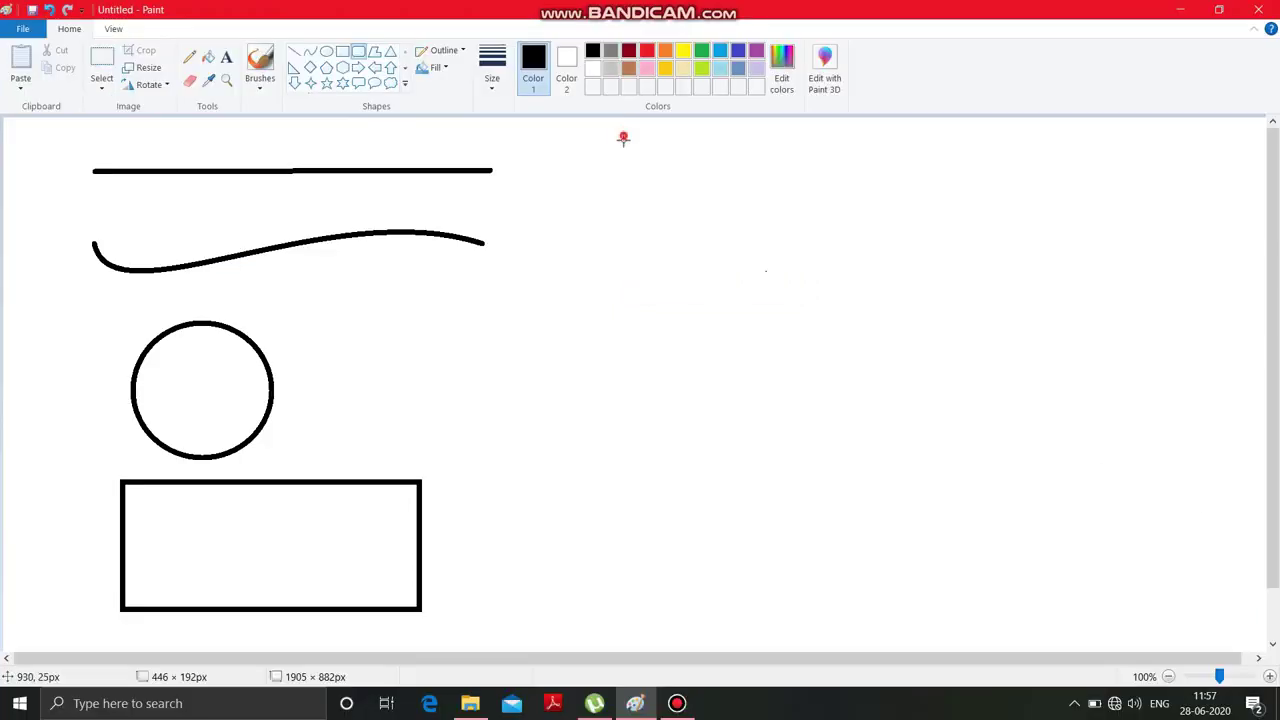
mouse_move(623, 138)
mouse_down()
mouse_move(706, 211)
mouse_move(898, 304)
mouse_up()
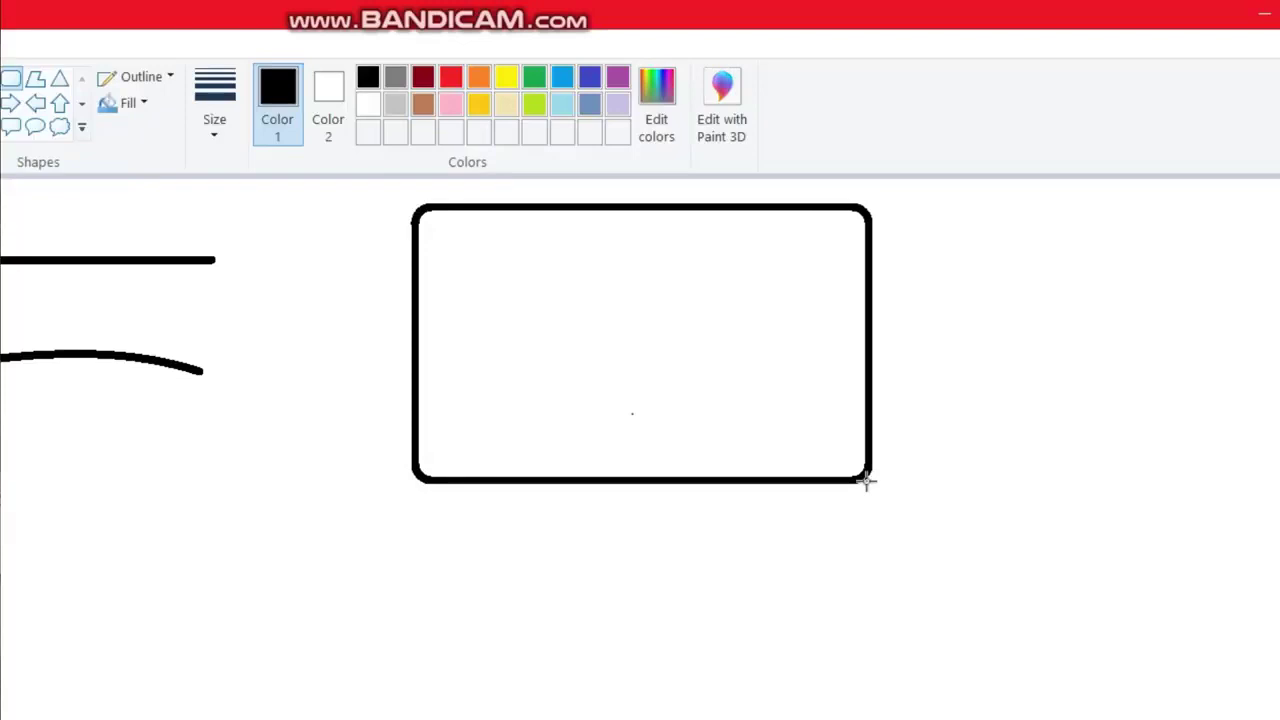
drag(866, 480, 788, 474)
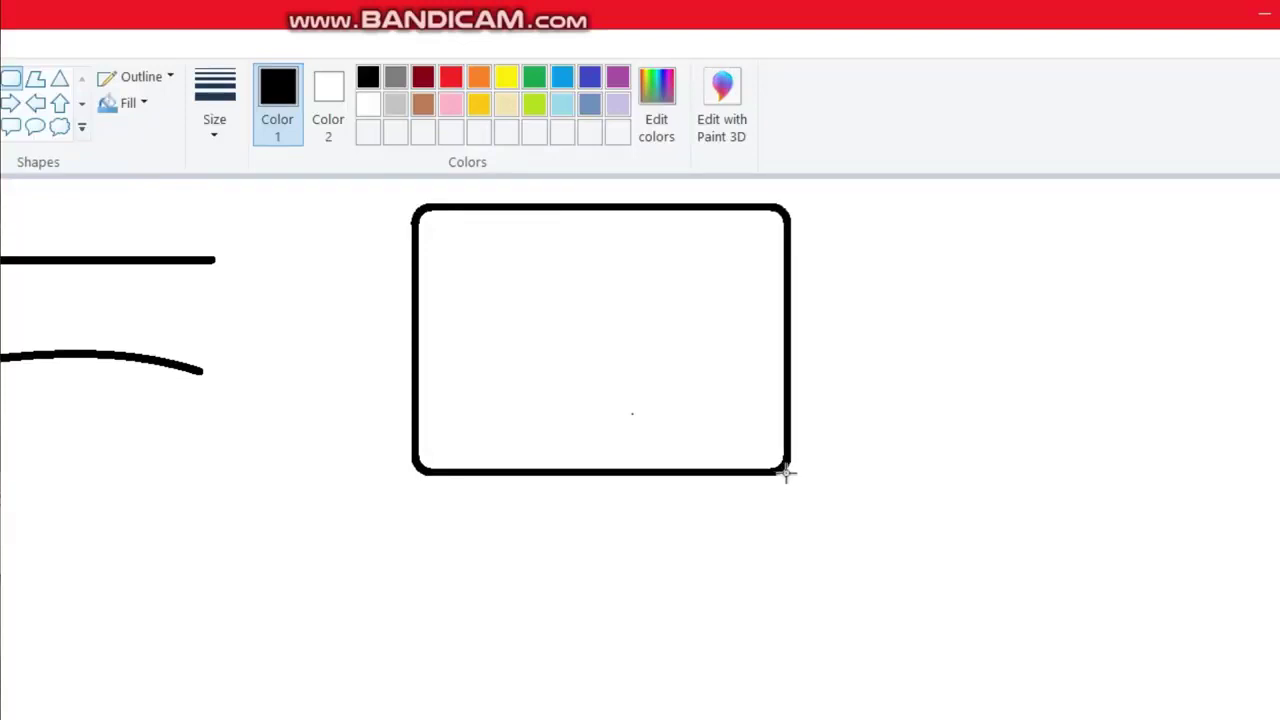
mouse_move(786, 474)
mouse_down()
mouse_move(671, 451)
mouse_move(751, 460)
mouse_move(860, 443)
mouse_move(843, 391)
mouse_move(809, 366)
mouse_up()
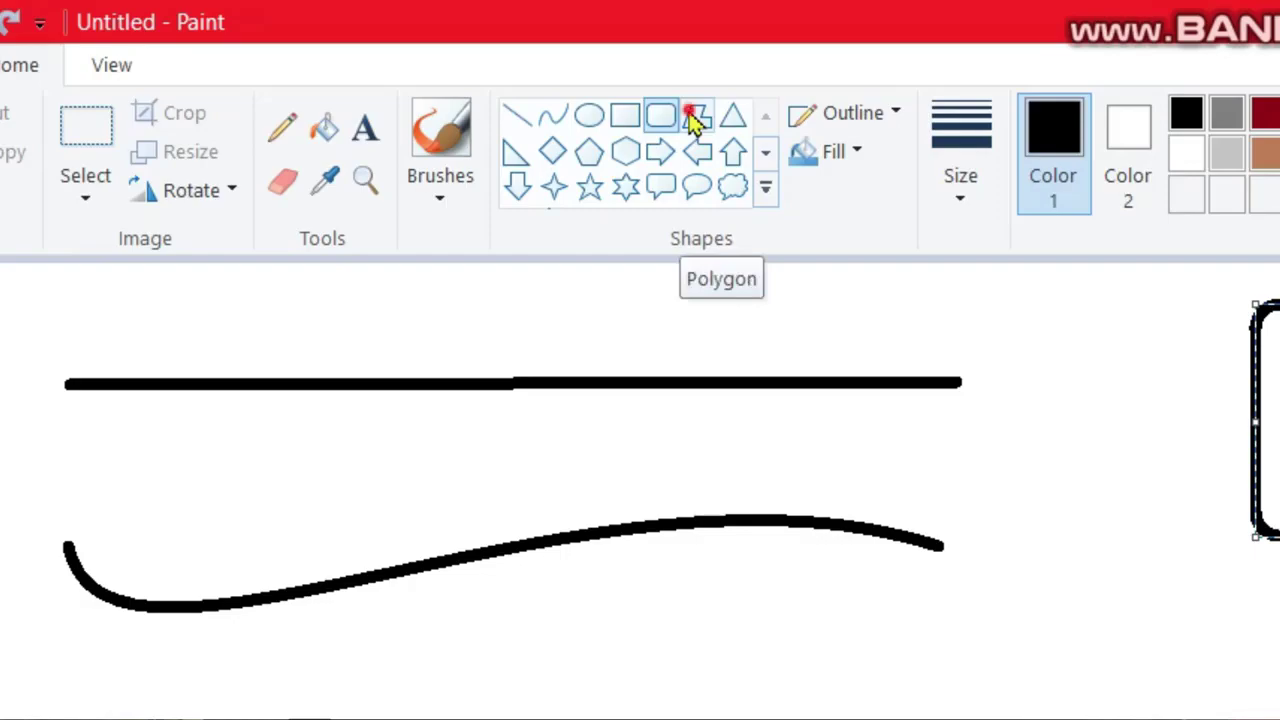
Draw an L-shaped polygon with a slanted edge below the rounded rectangle, closing it at the start
click(697, 118)
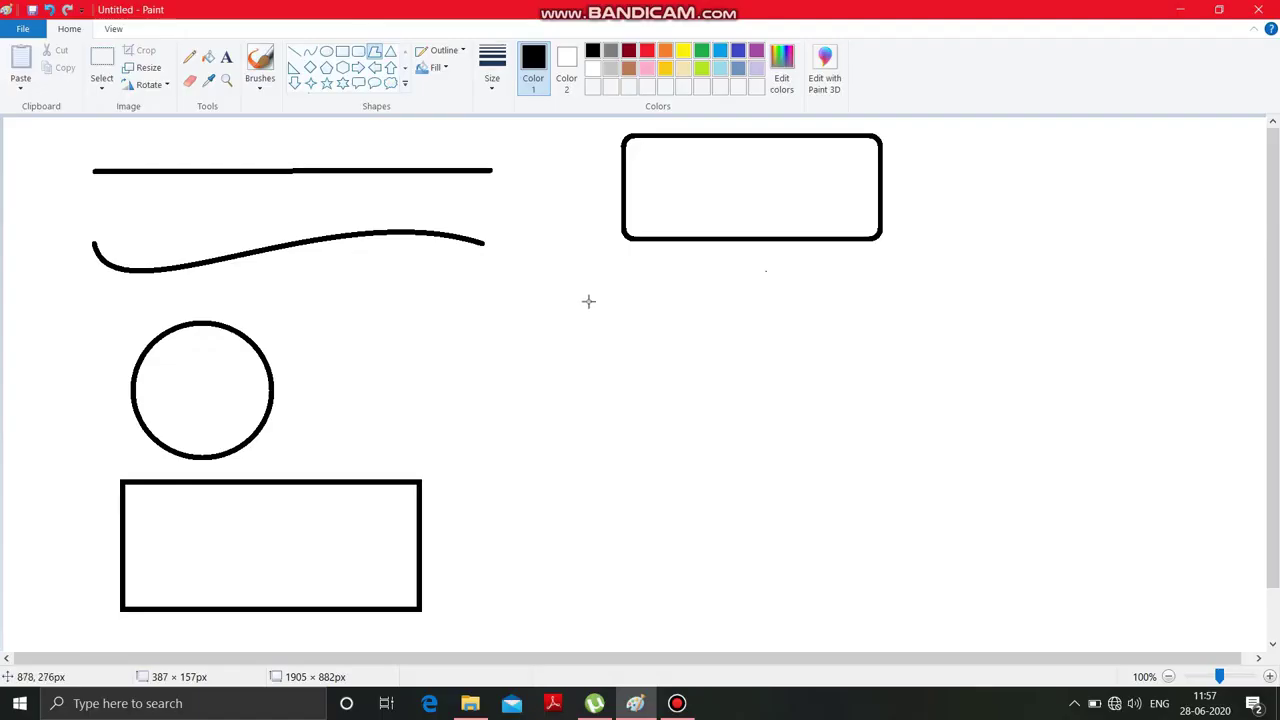
drag(588, 301, 583, 470)
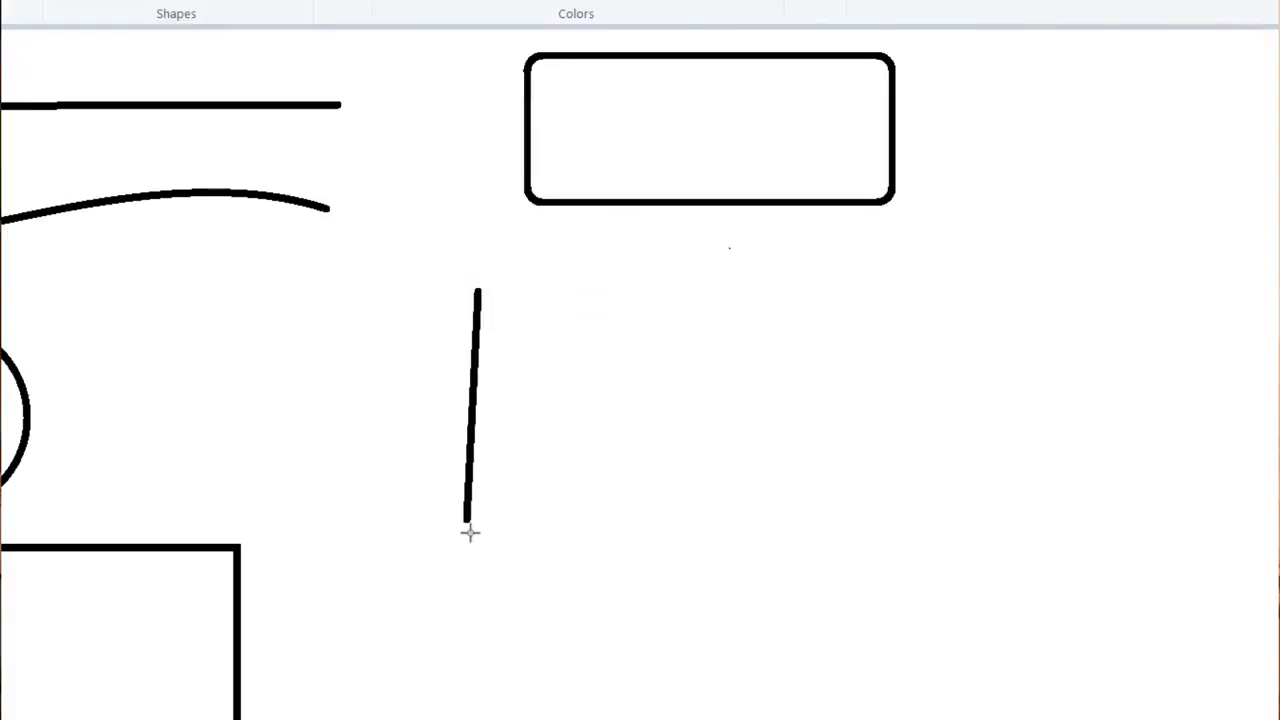
drag(470, 532, 523, 293)
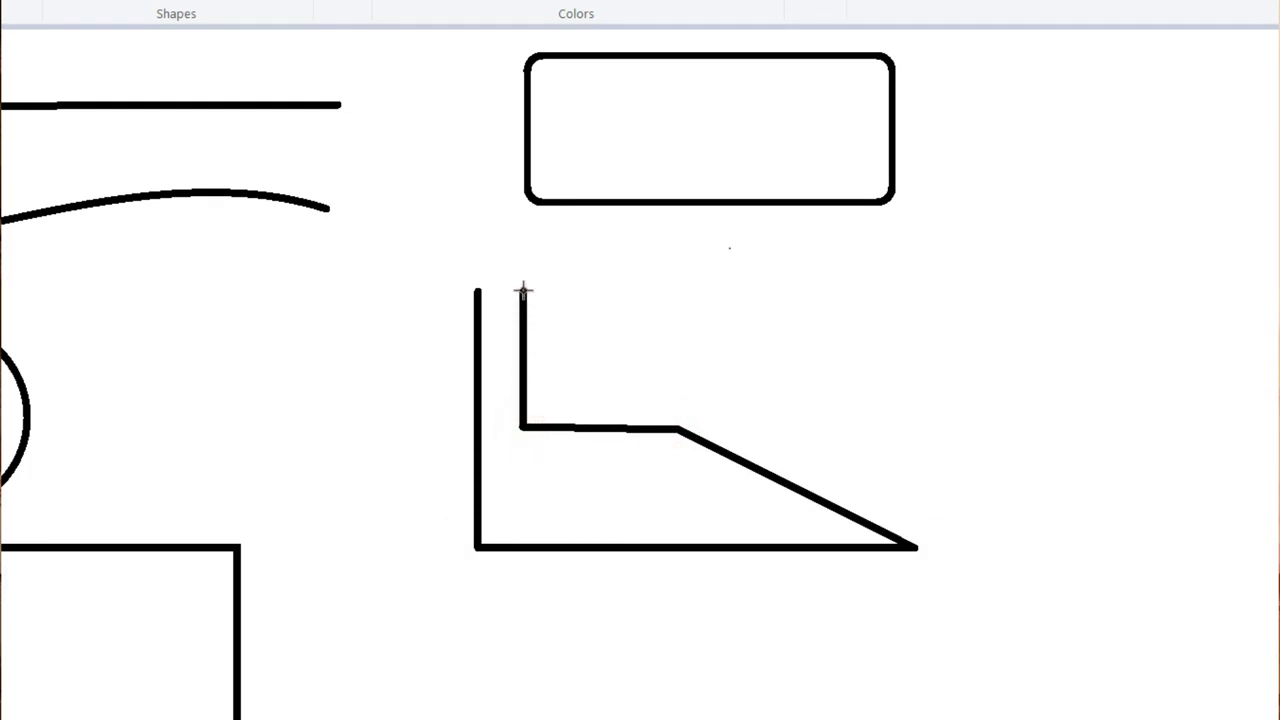
click(475, 290)
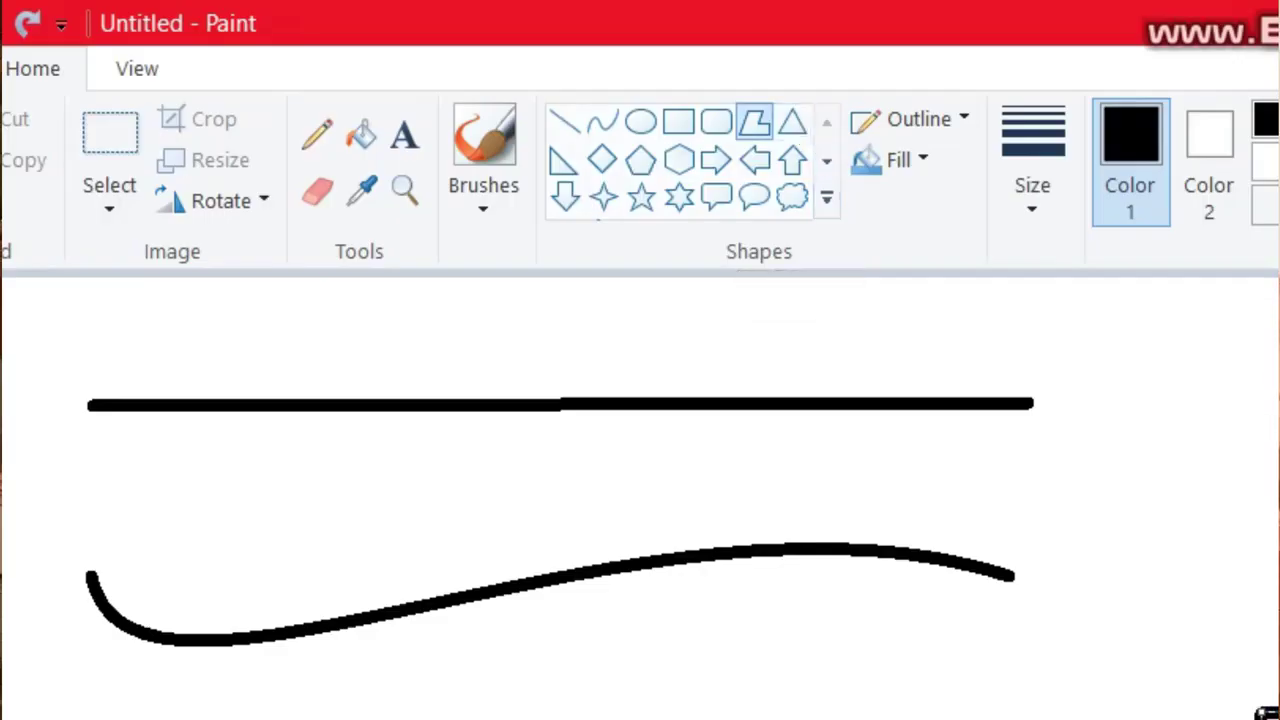
Draw four triangle outlines around the L-shaped polygon and rounded rectangle
click(1266, 712)
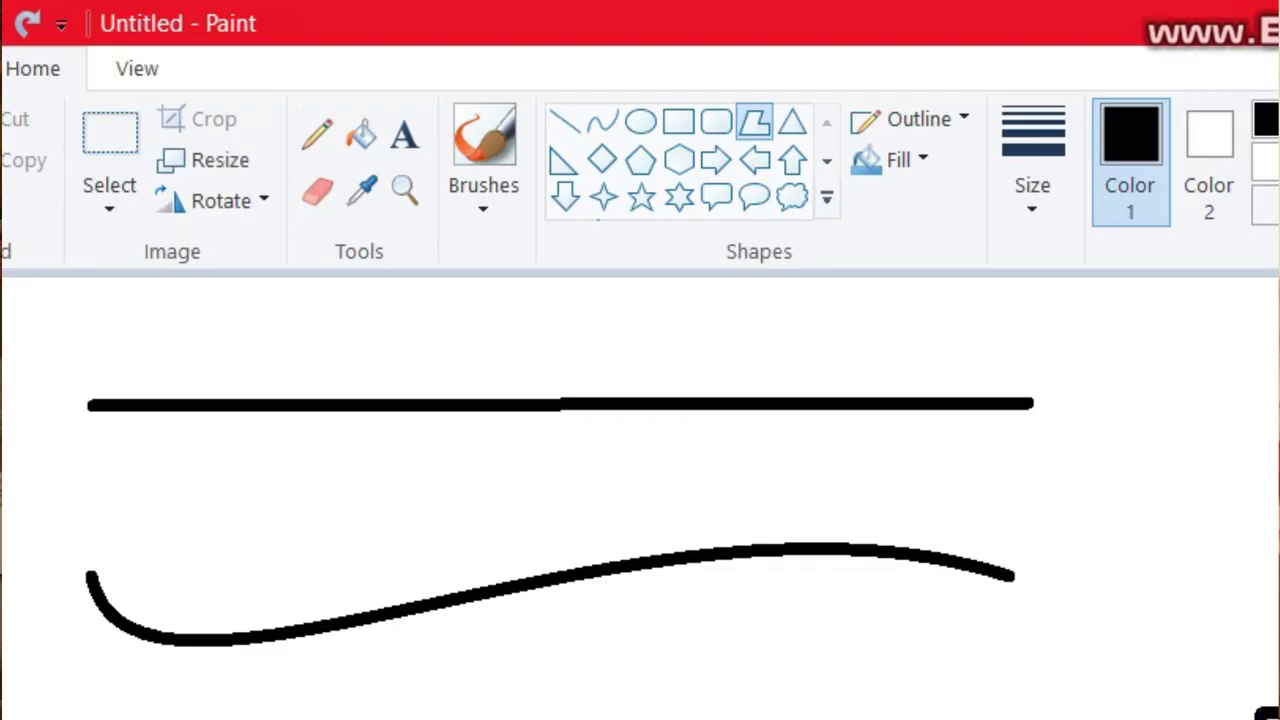
click(792, 122)
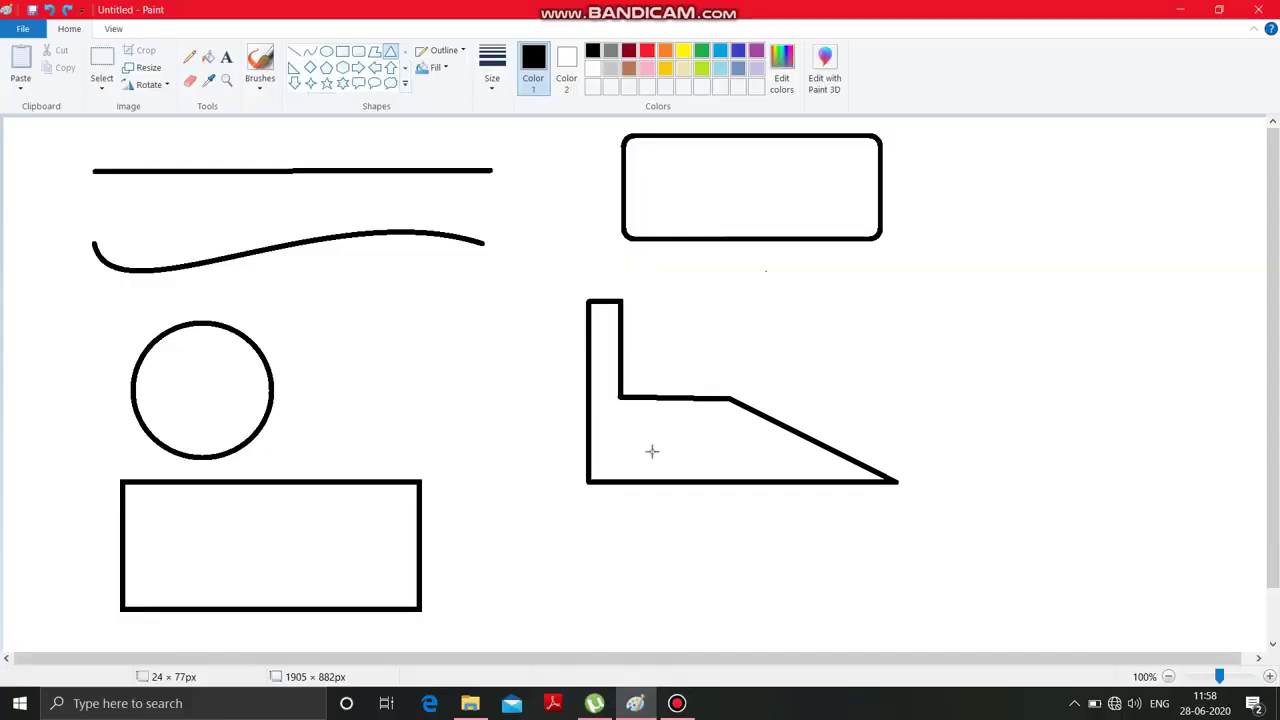
drag(617, 505, 775, 634)
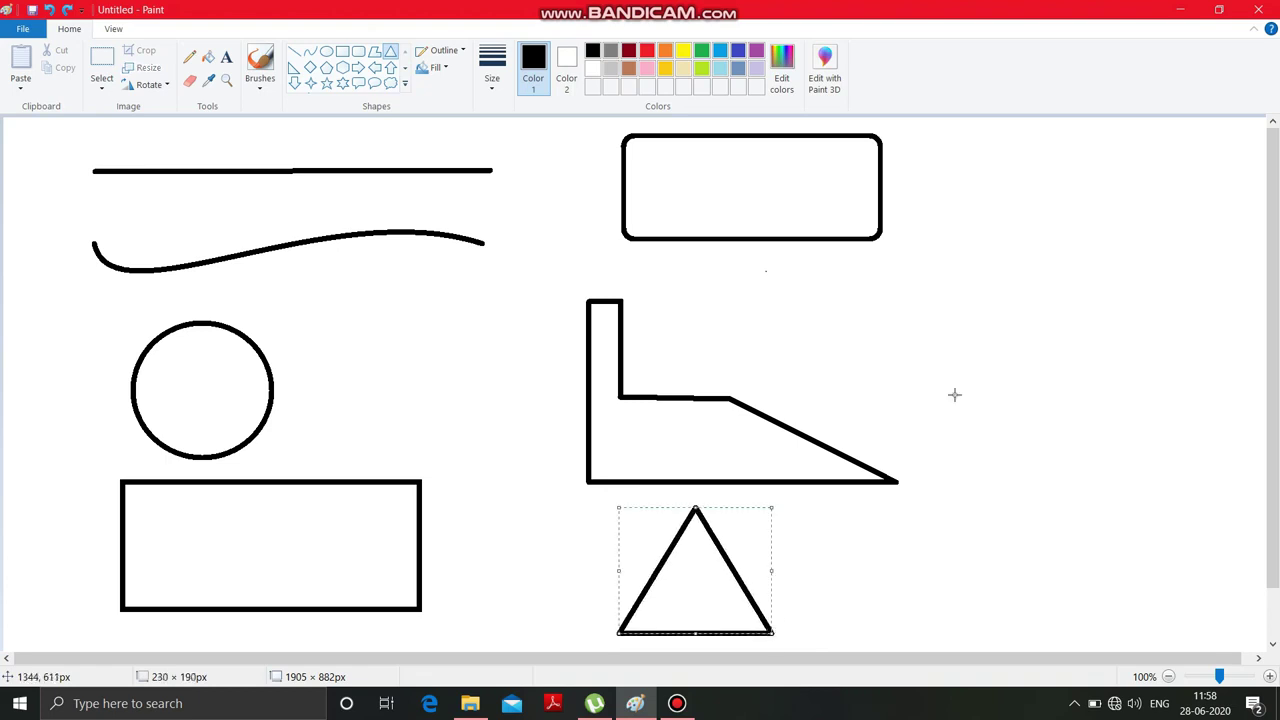
drag(949, 149, 990, 266)
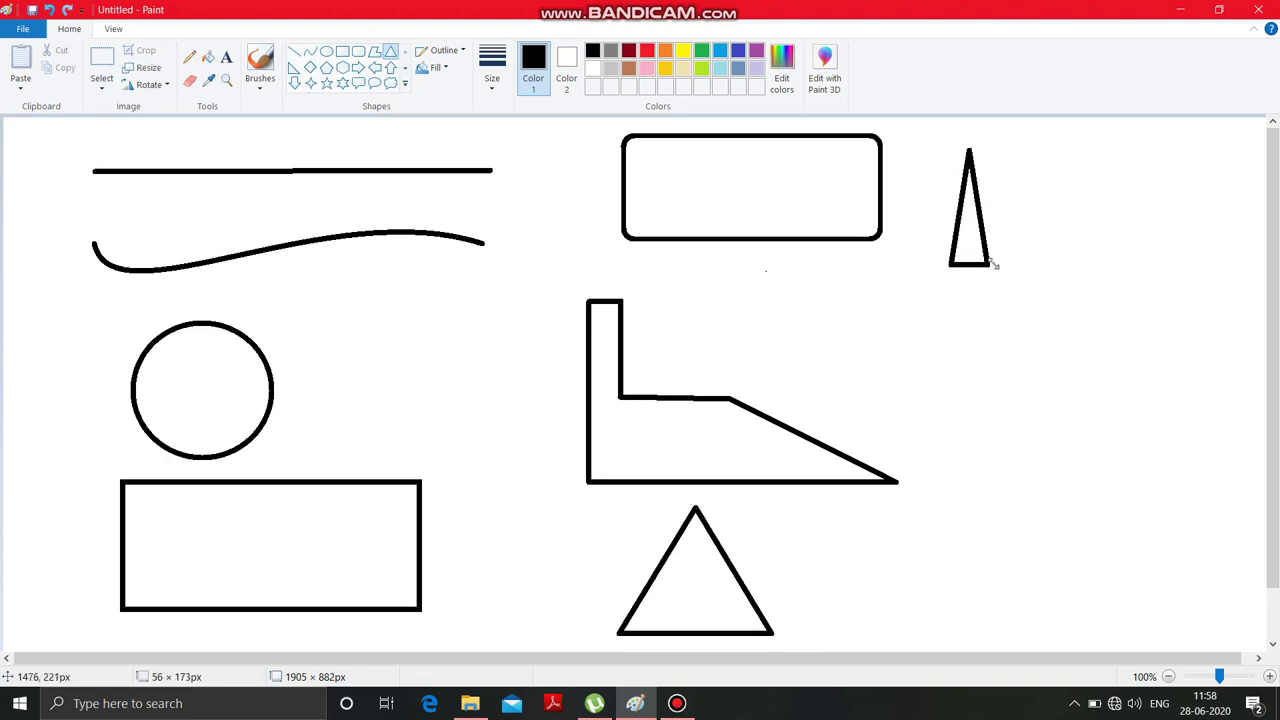
drag(1044, 143, 1241, 294)
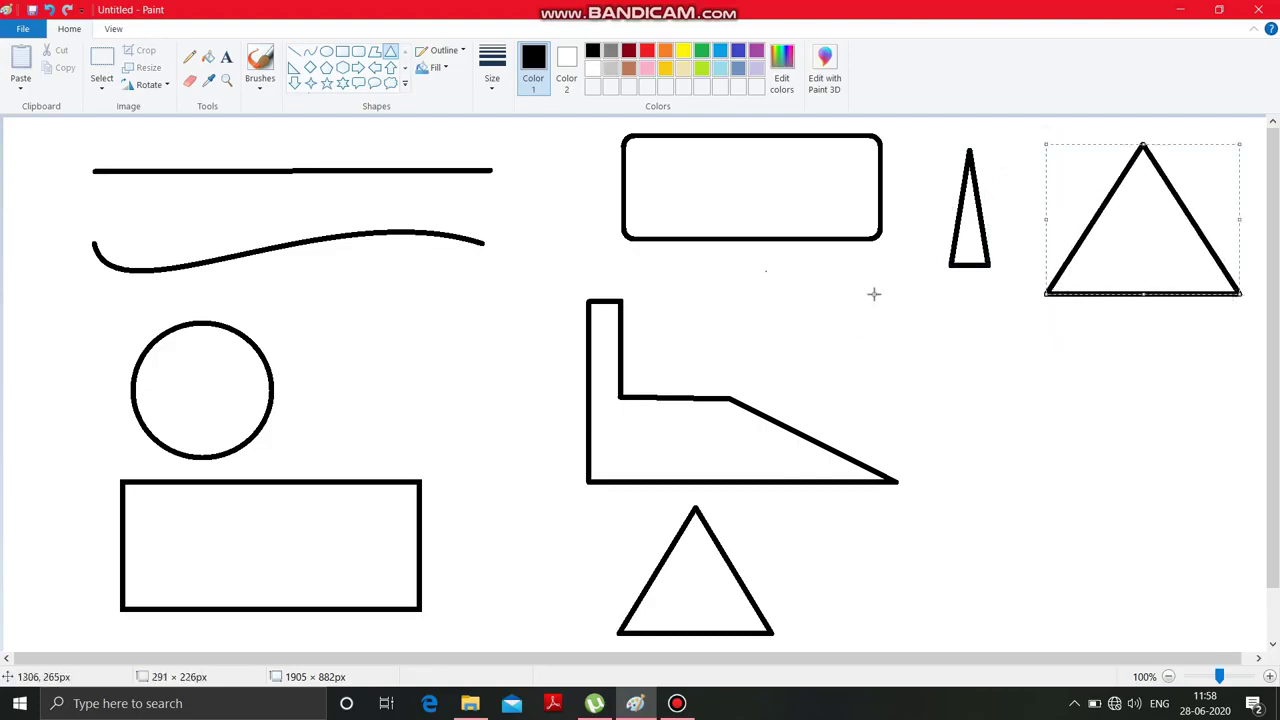
drag(873, 294, 1003, 427)
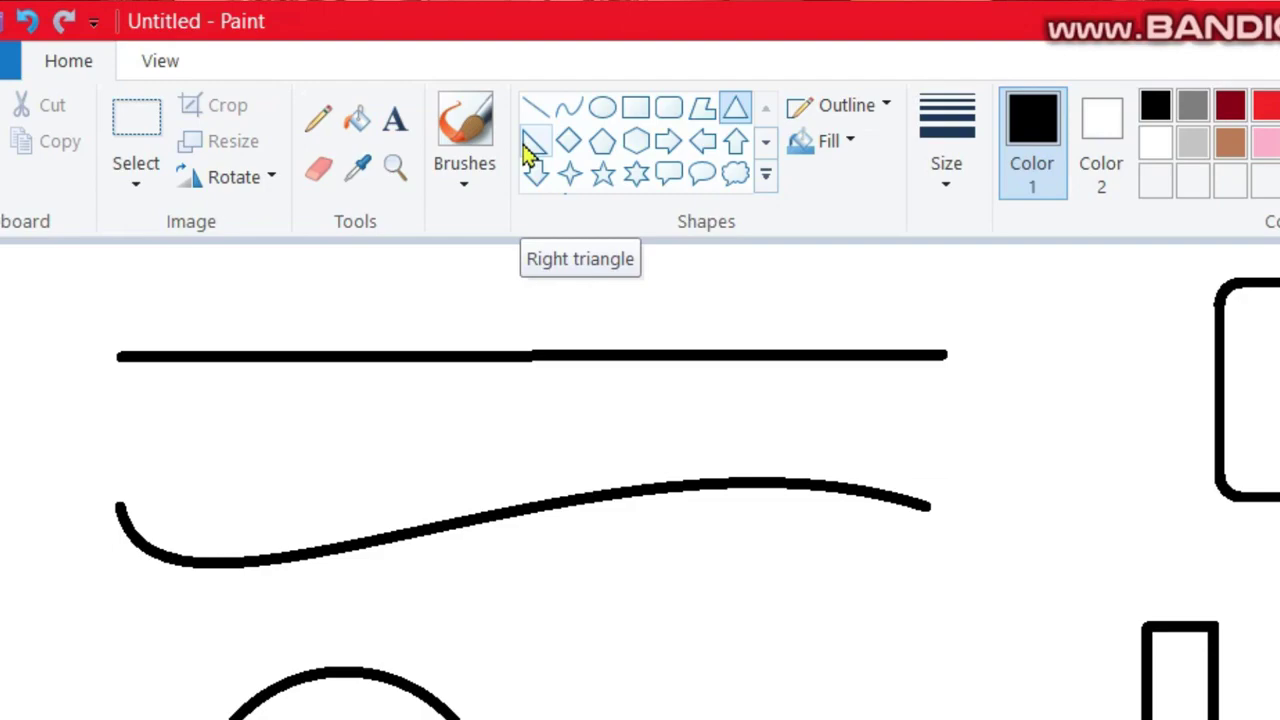
Add two right triangles on the right side of the canvas
click(530, 143)
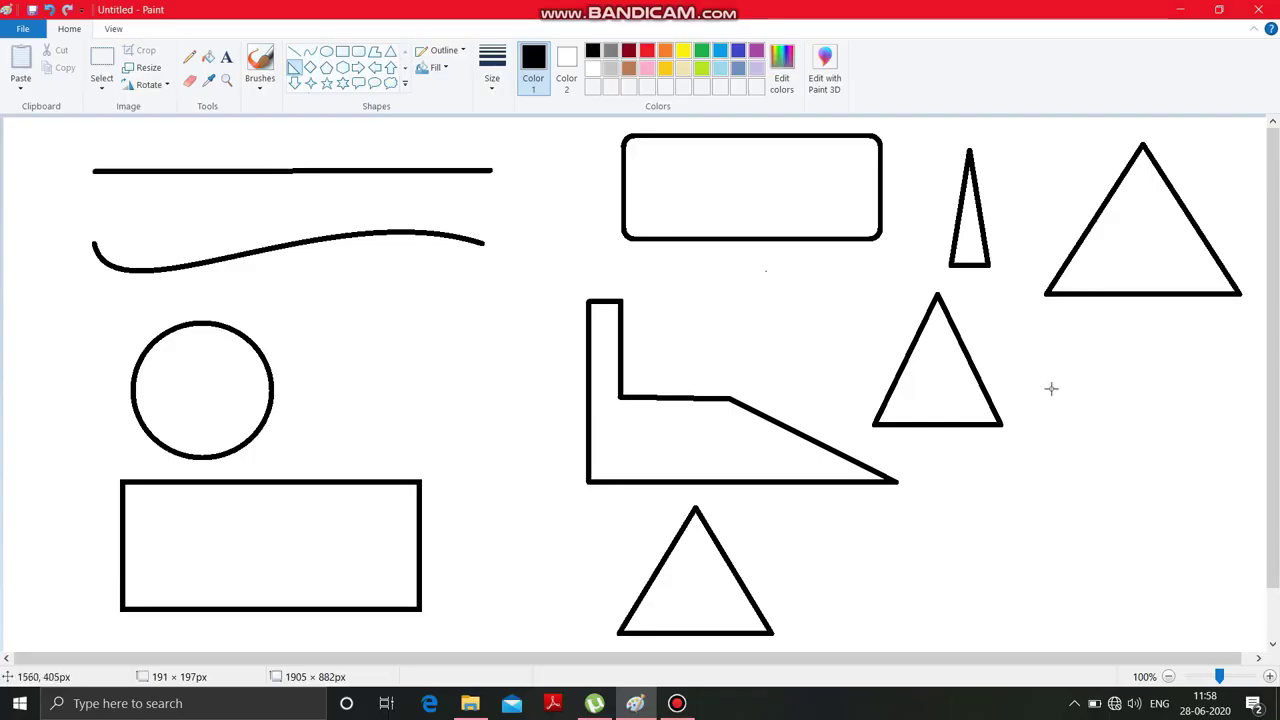
drag(1043, 337, 1250, 576)
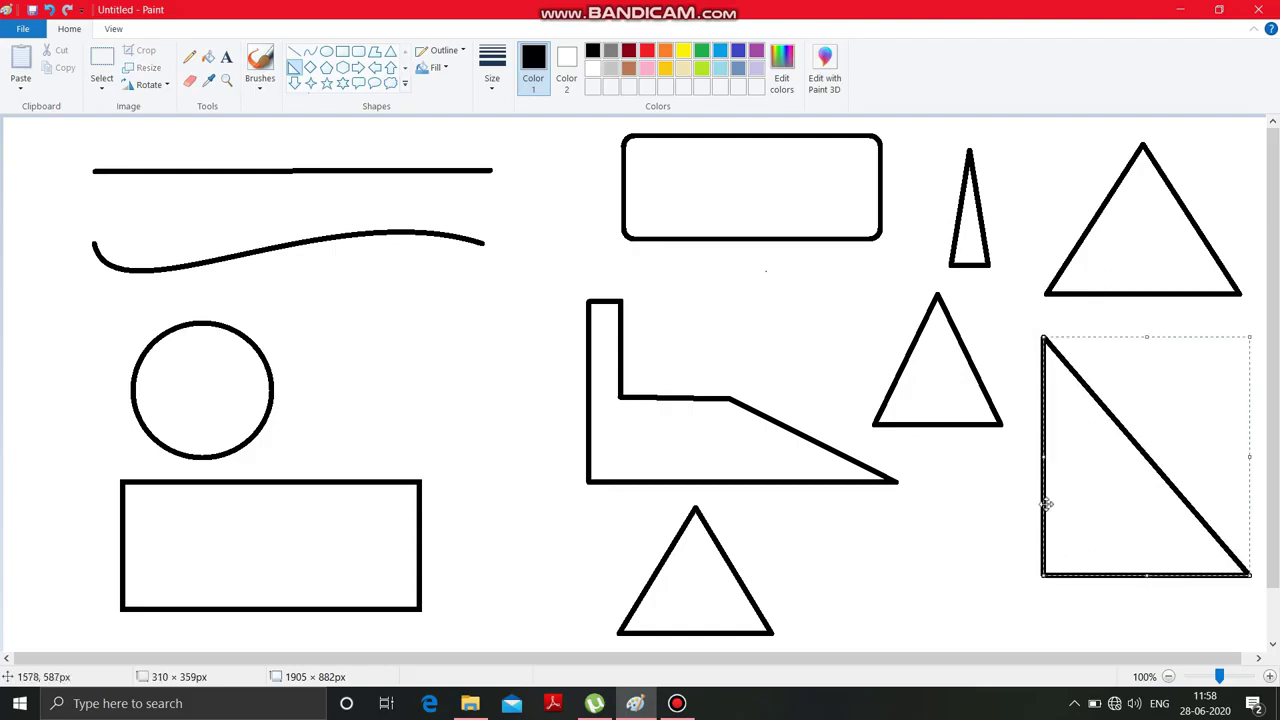
click(990, 472)
drag(953, 501, 899, 621)
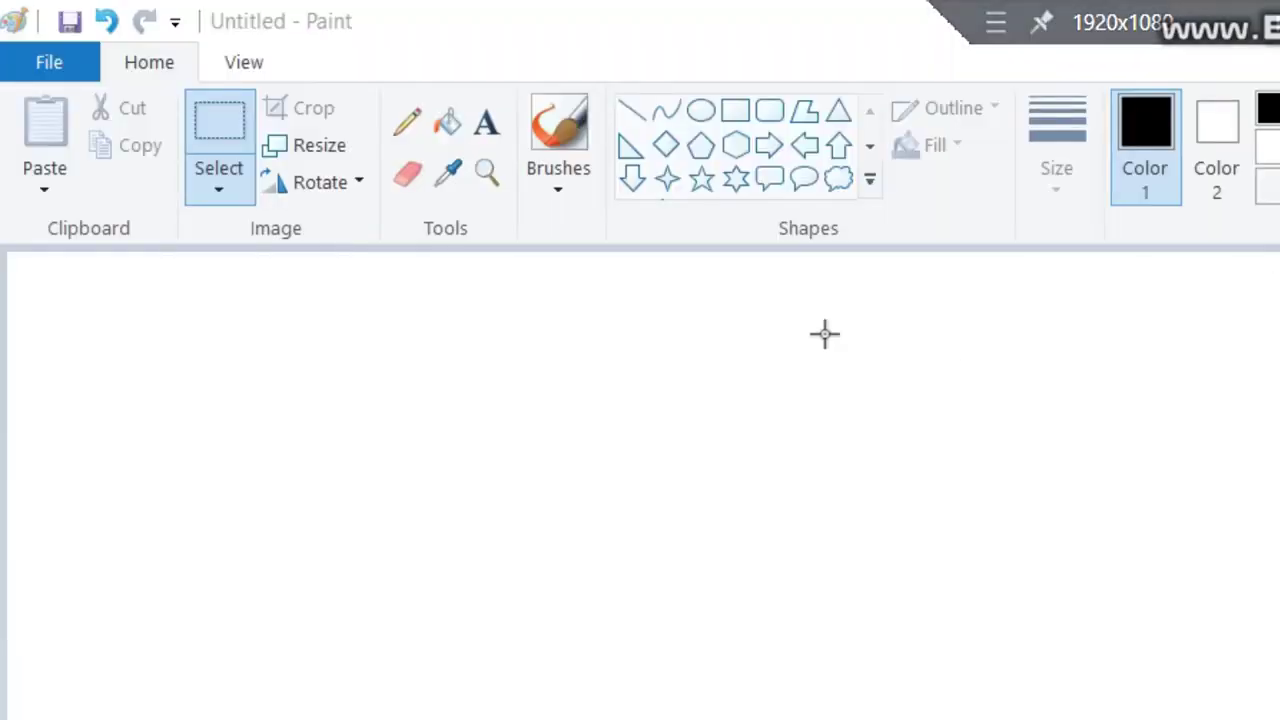
Draw a diamond, then a pentagon about 174 × 166 px, then a hexagon about 179 × 212 px
click(664, 146)
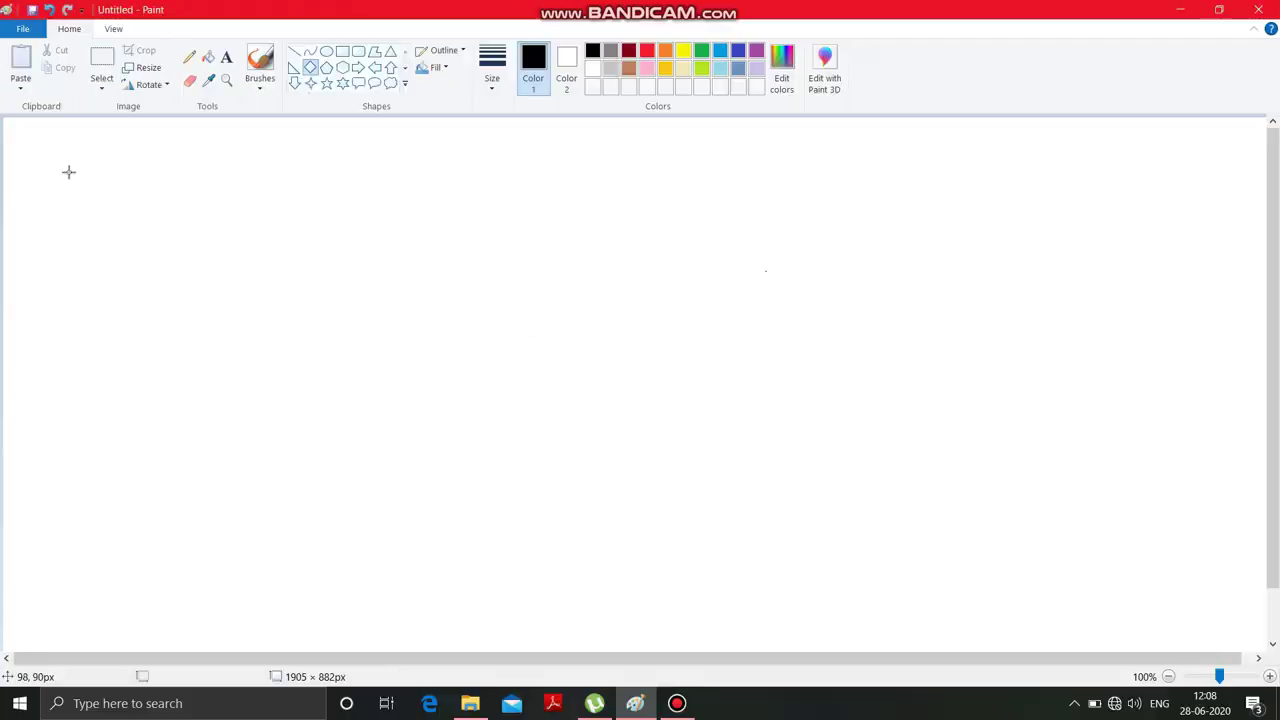
drag(139, 357, 404, 604)
drag(188, 280, 192, 288)
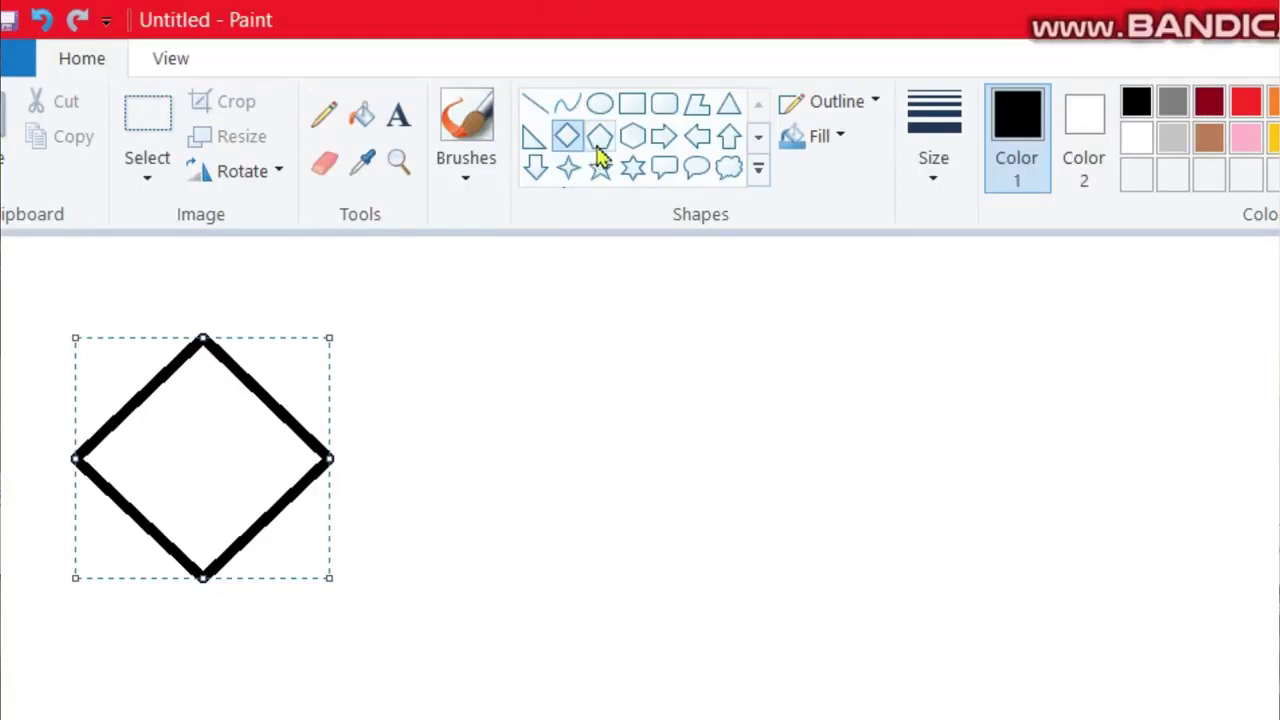
click(609, 147)
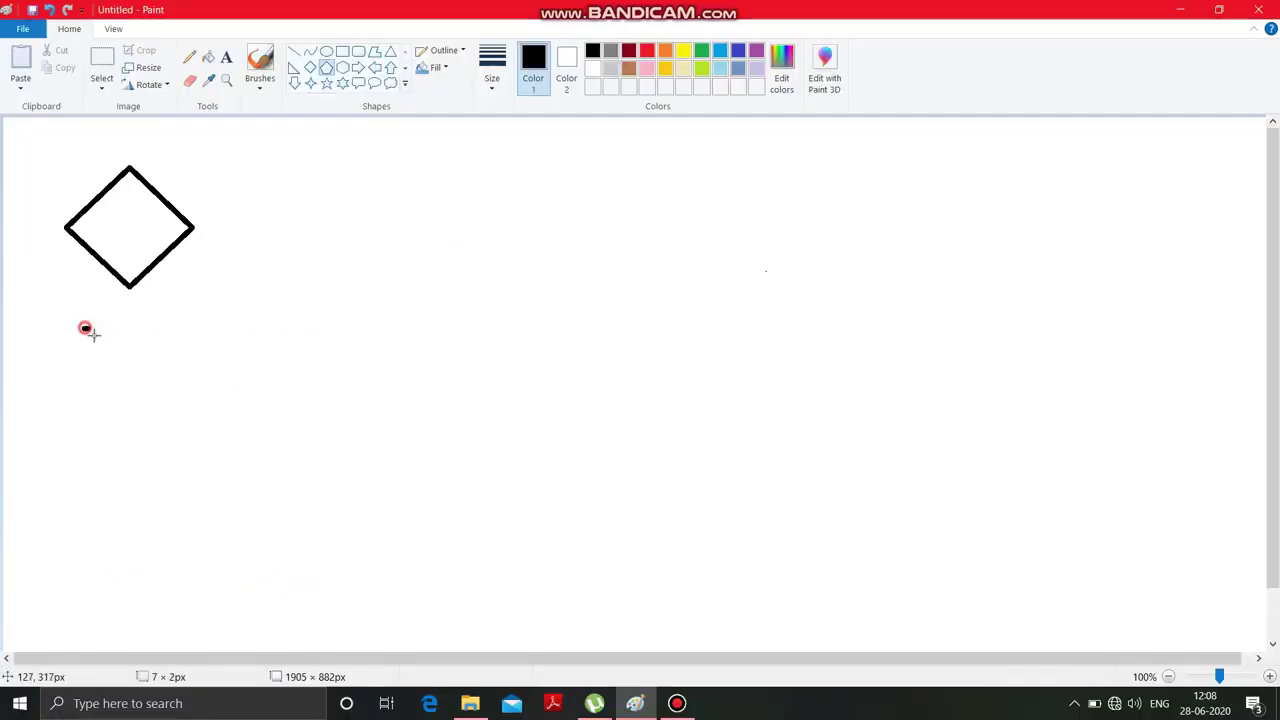
drag(104, 650, 286, 719)
drag(171, 414, 199, 437)
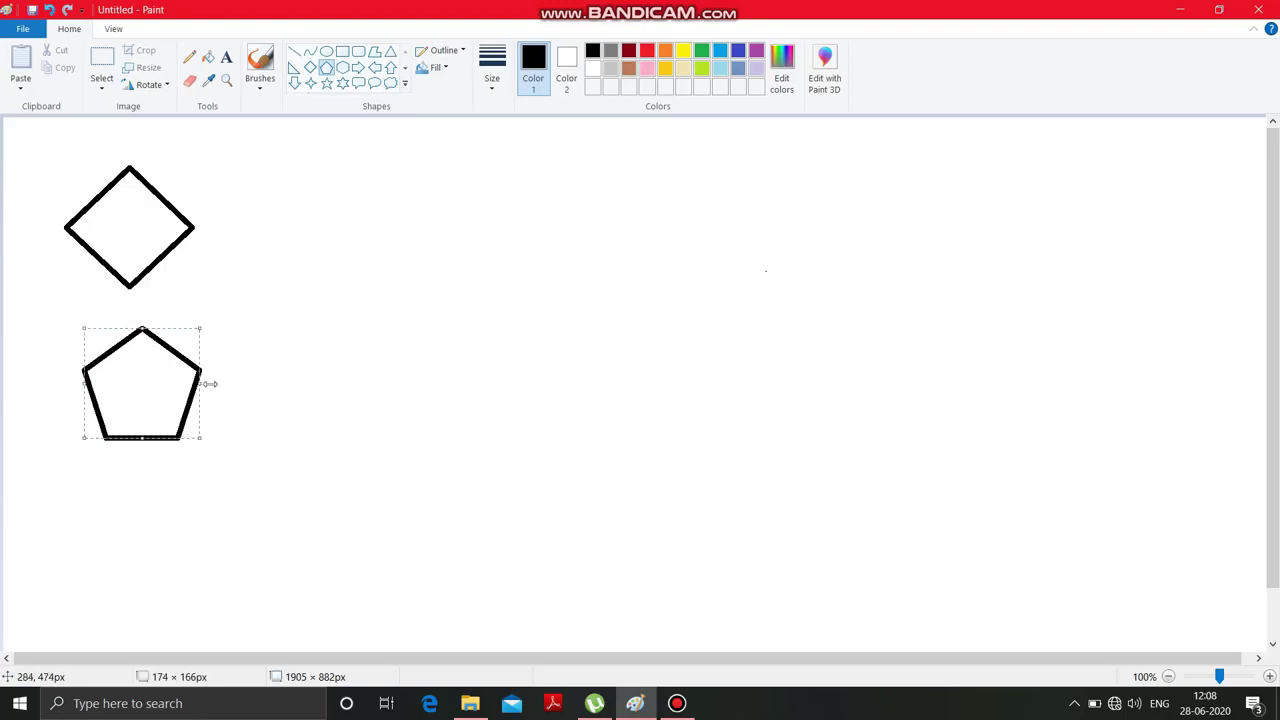
click(342, 68)
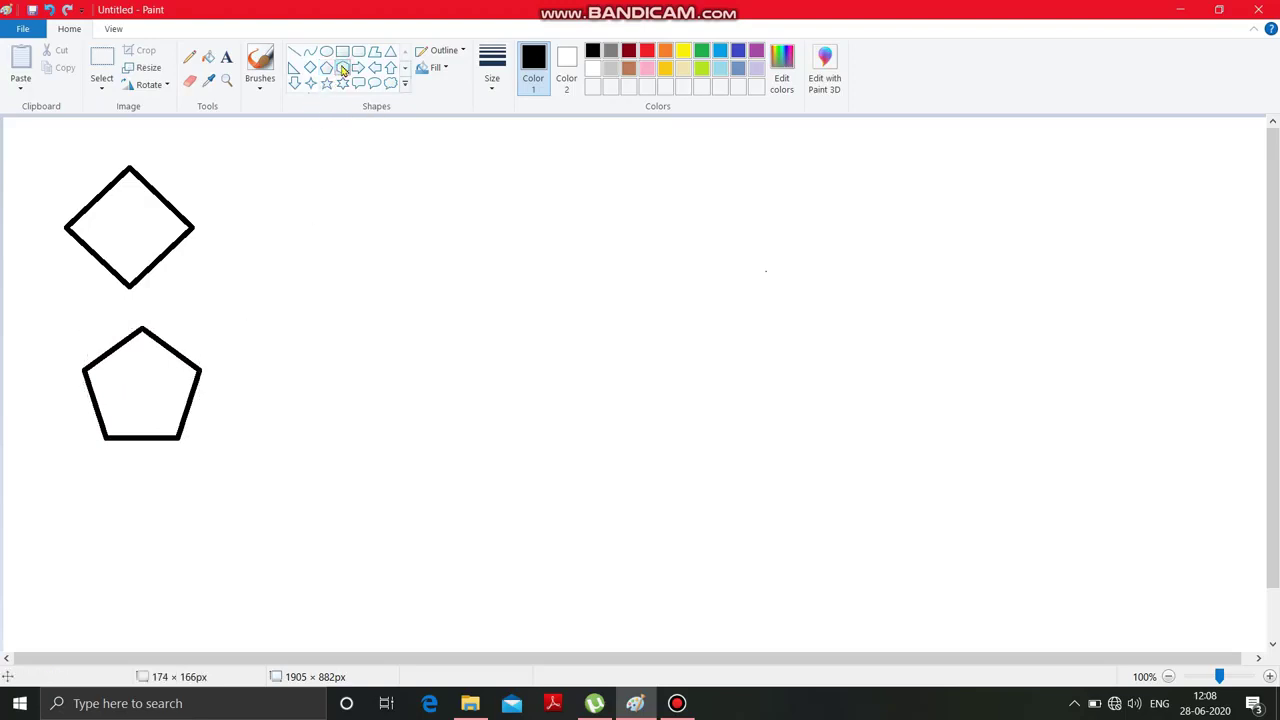
mouse_move(78, 466)
mouse_down()
mouse_move(114, 522)
mouse_move(209, 583)
mouse_move(199, 609)
mouse_up()
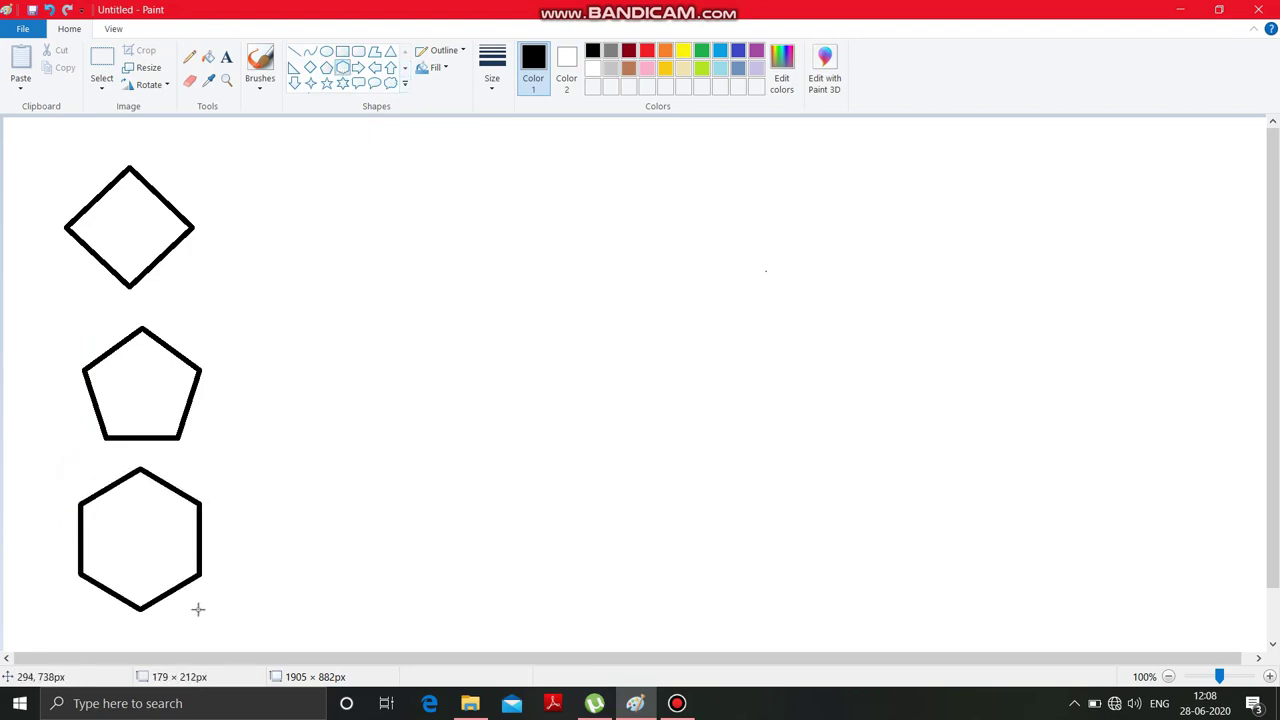
drag(198, 609, 198, 609)
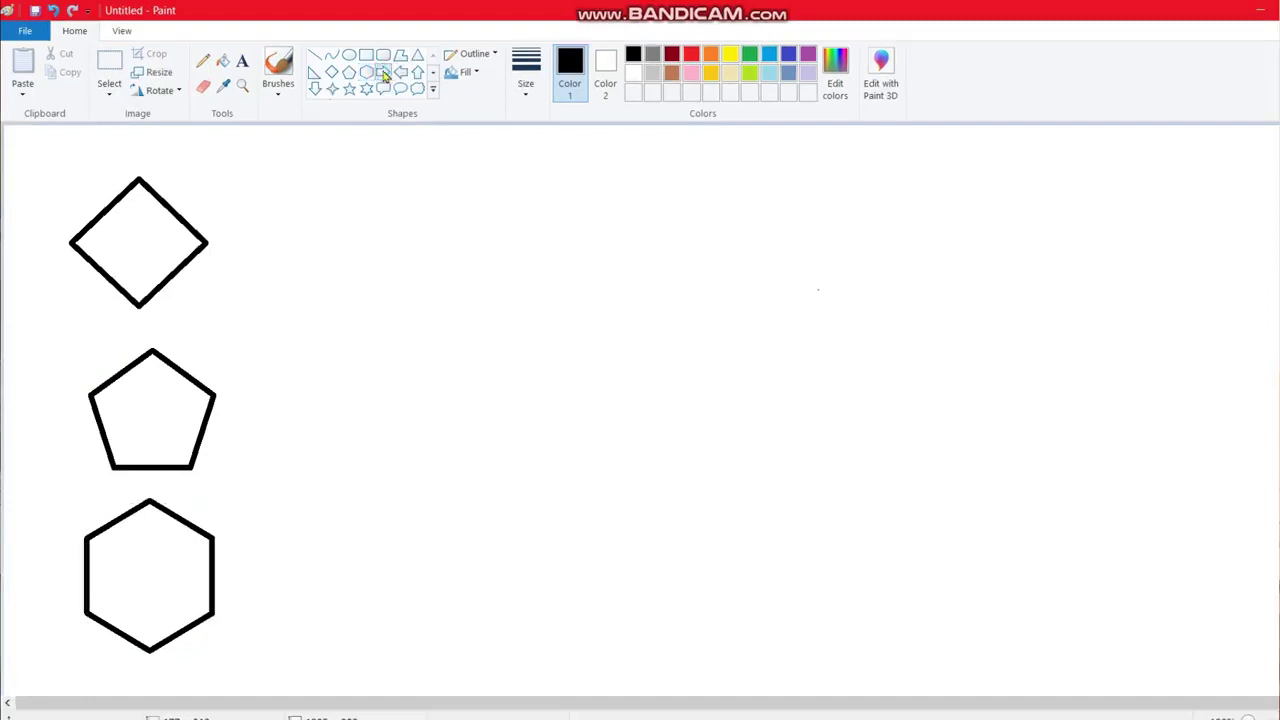
Draw a right arrow beside the diamond and a left arrow beside the pentagon
click(384, 74)
mouse_move(310, 165)
mouse_down()
mouse_move(391, 220)
mouse_move(535, 284)
mouse_up()
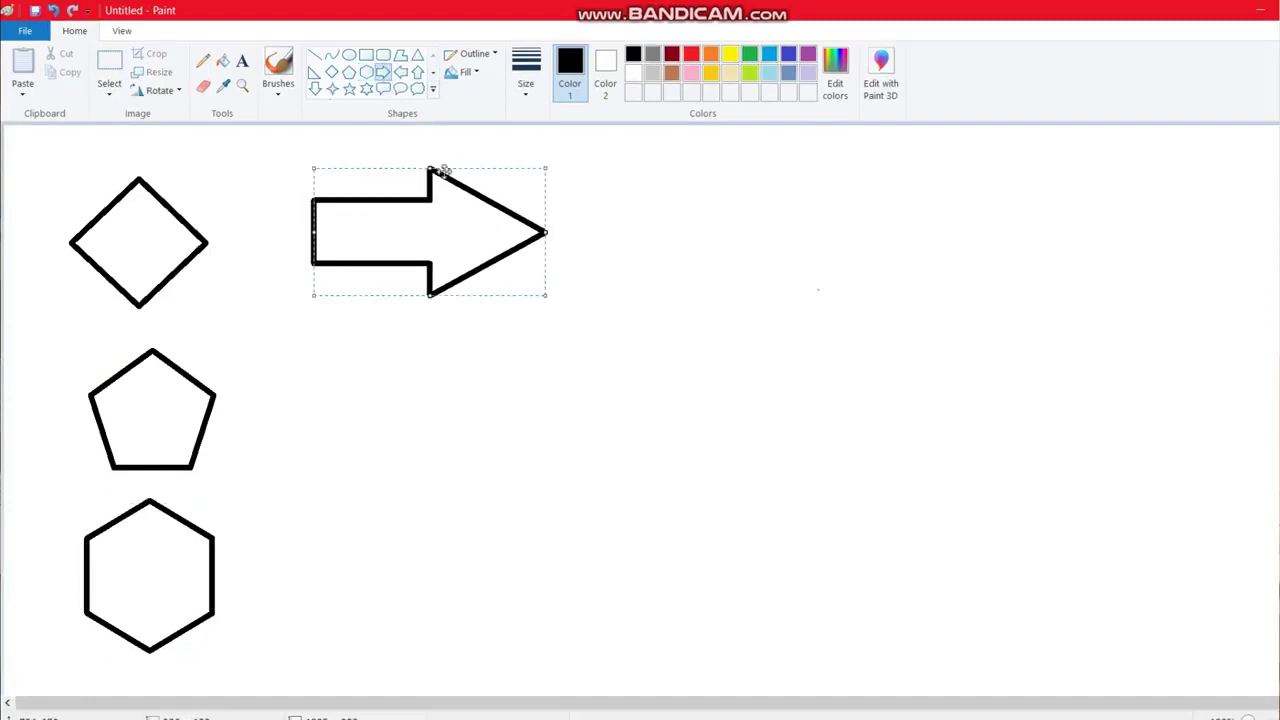
click(405, 73)
drag(318, 318, 558, 430)
Add an up arrow below the left arrow and a down arrow right of the right arrow
click(419, 74)
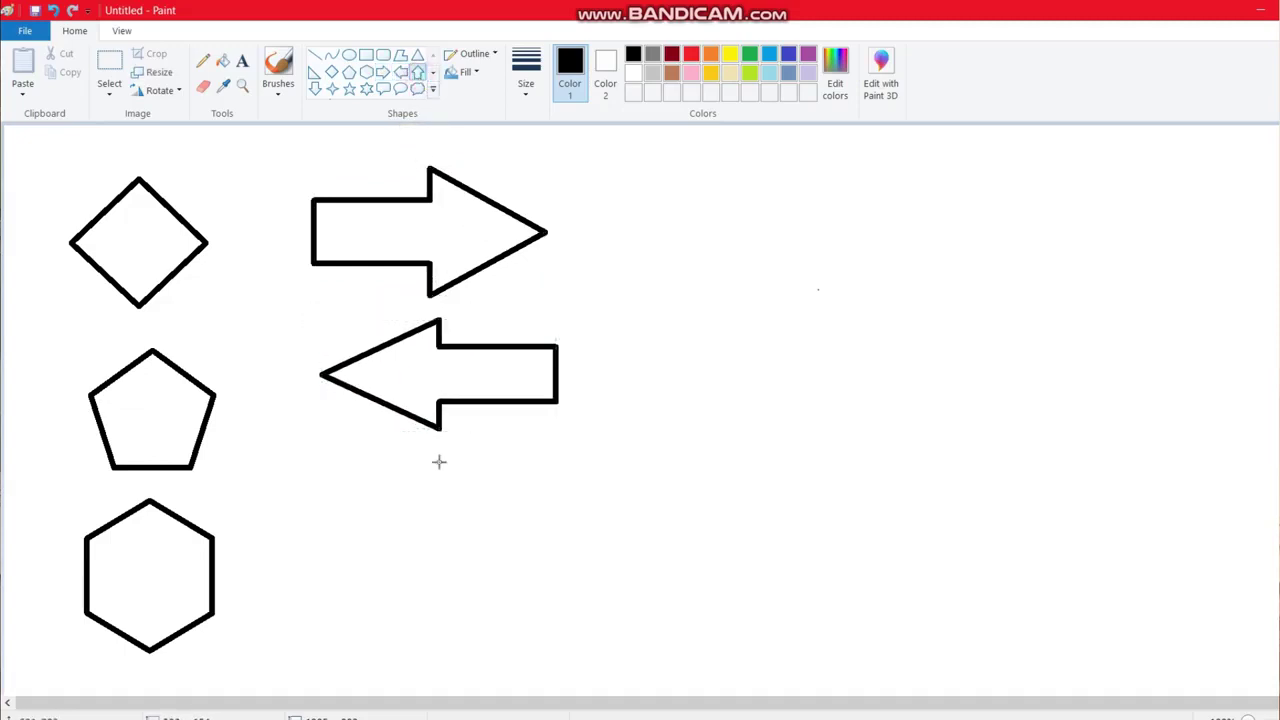
mouse_move(457, 449)
mouse_down()
mouse_move(500, 574)
mouse_move(575, 637)
mouse_up()
click(315, 88)
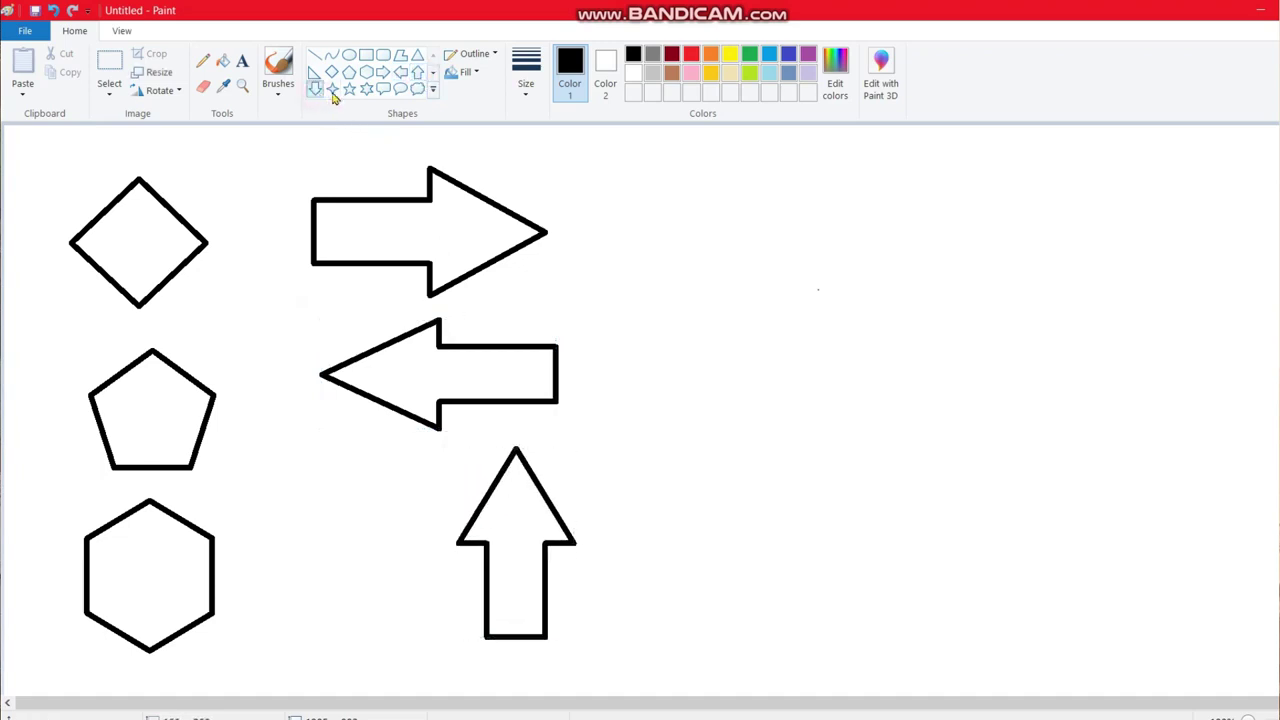
mouse_move(644, 158)
mouse_down()
mouse_move(689, 246)
mouse_move(763, 326)
mouse_move(765, 363)
mouse_up()
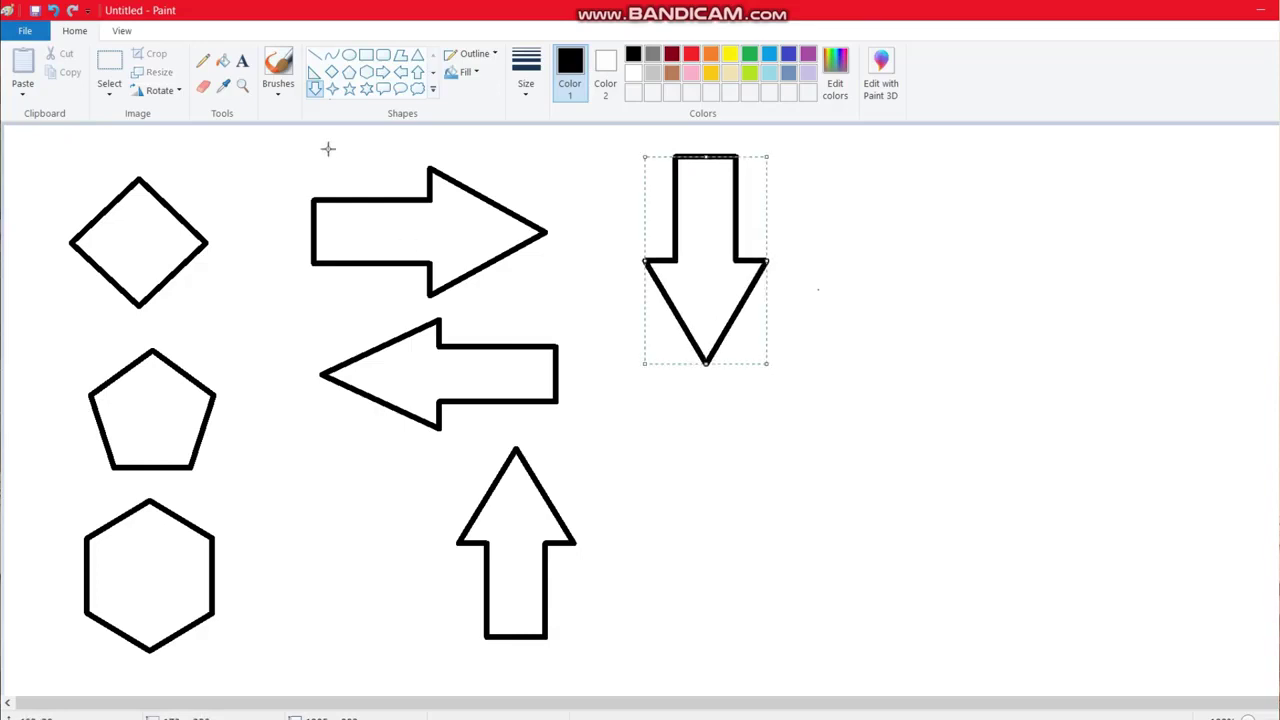
click(332, 88)
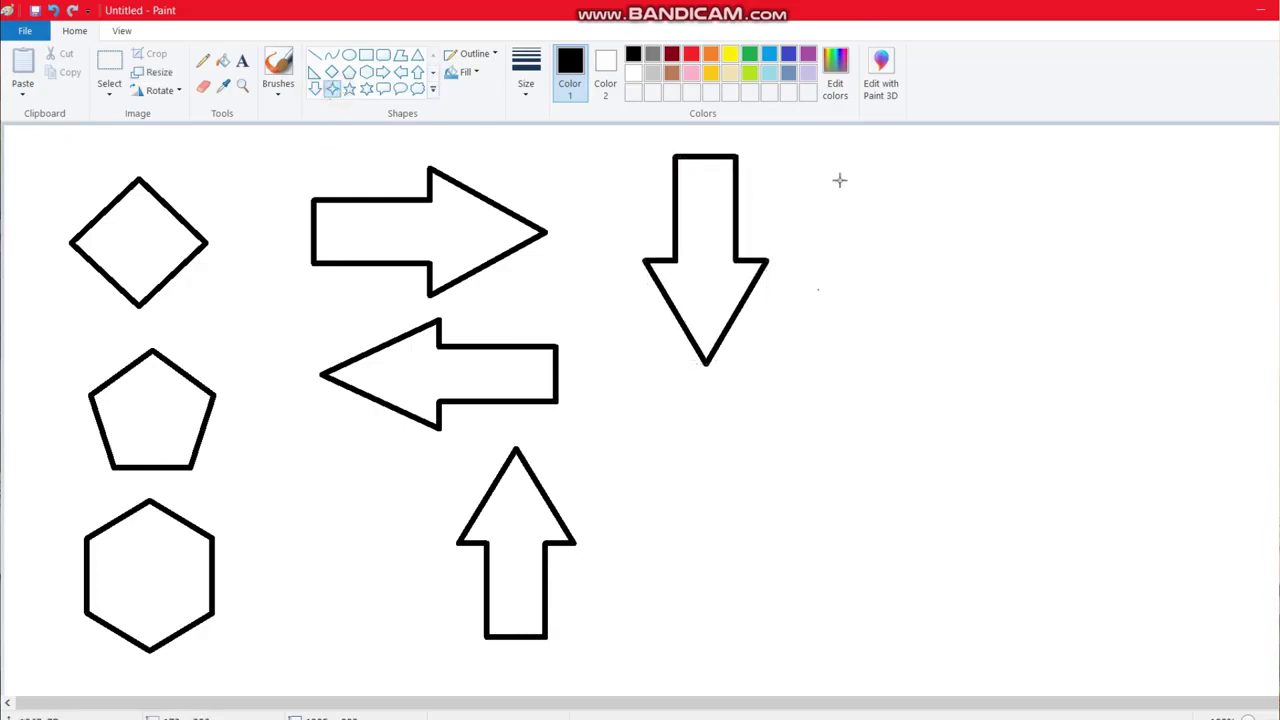
Draw a four-point star at top right, a five-point star below it, and a six-point star at the edge
drag(902, 174, 1038, 314)
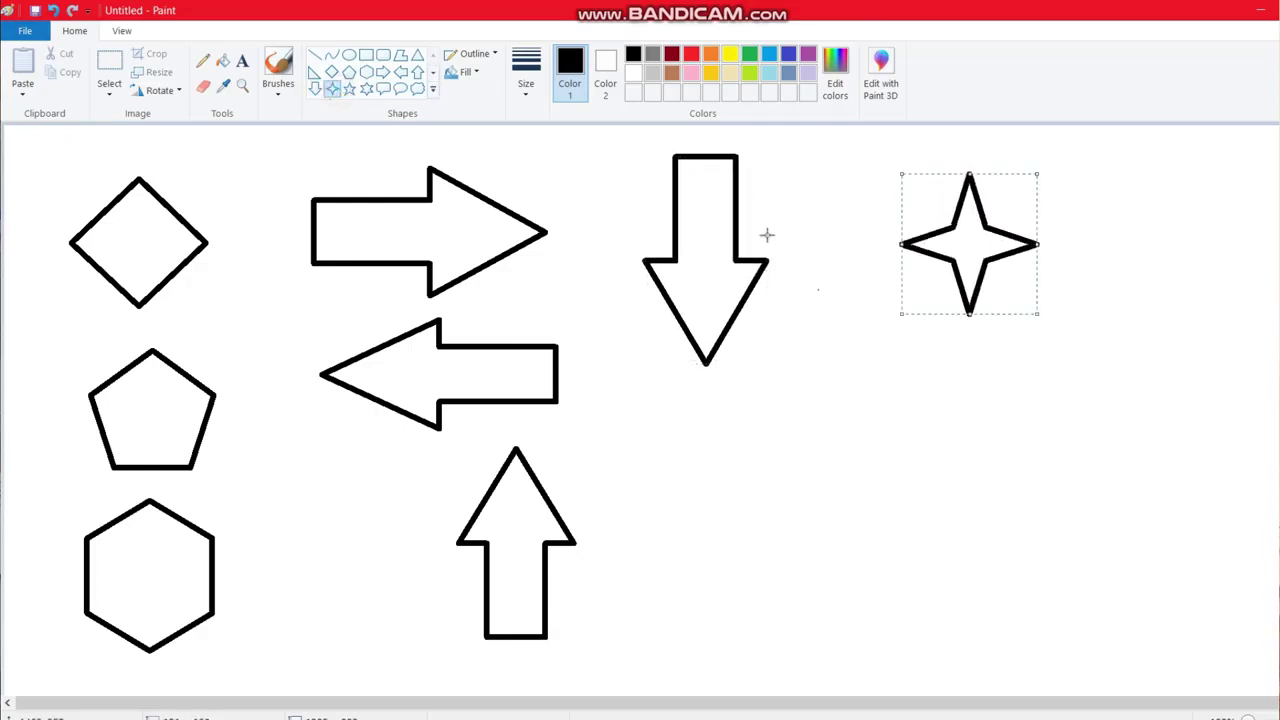
click(349, 88)
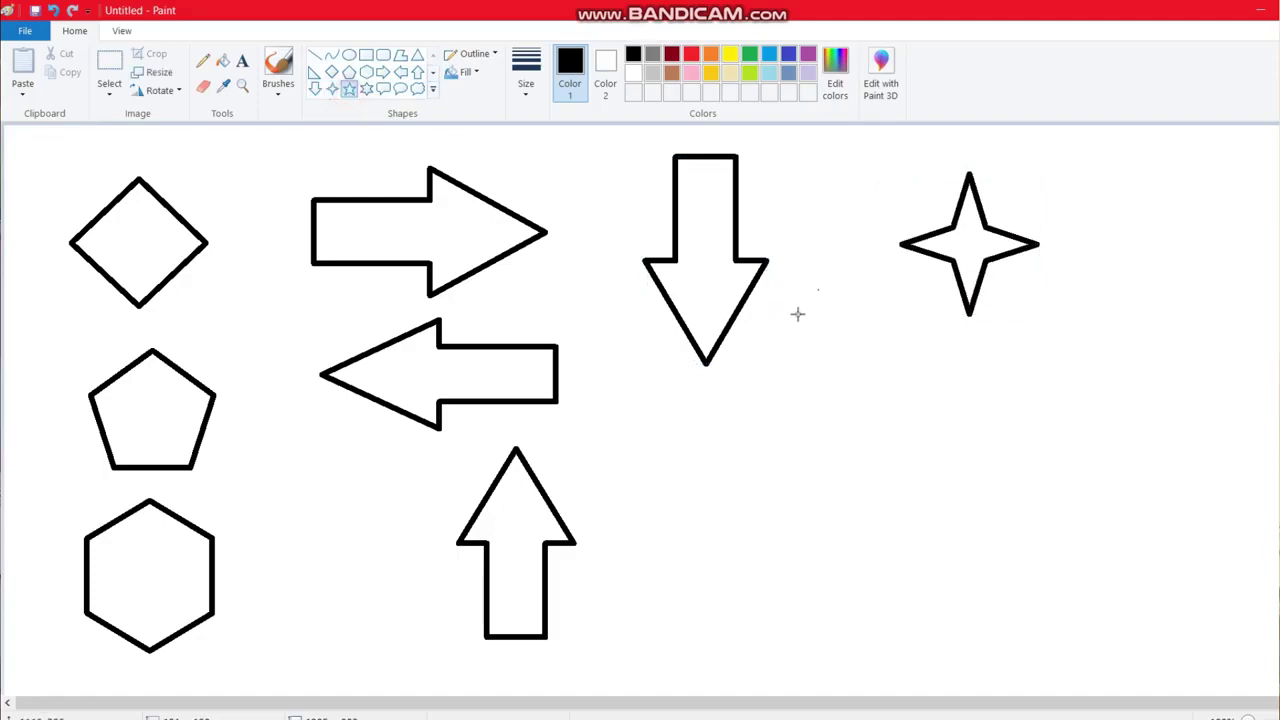
drag(788, 310, 972, 486)
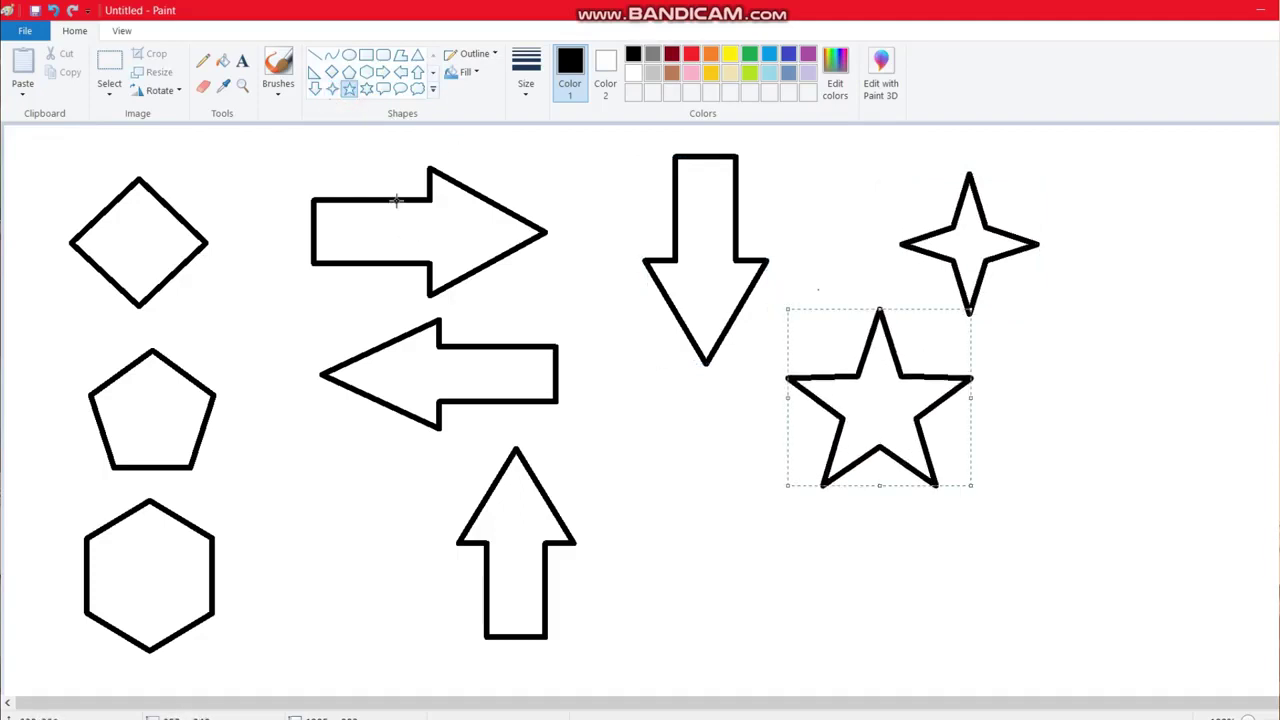
click(366, 88)
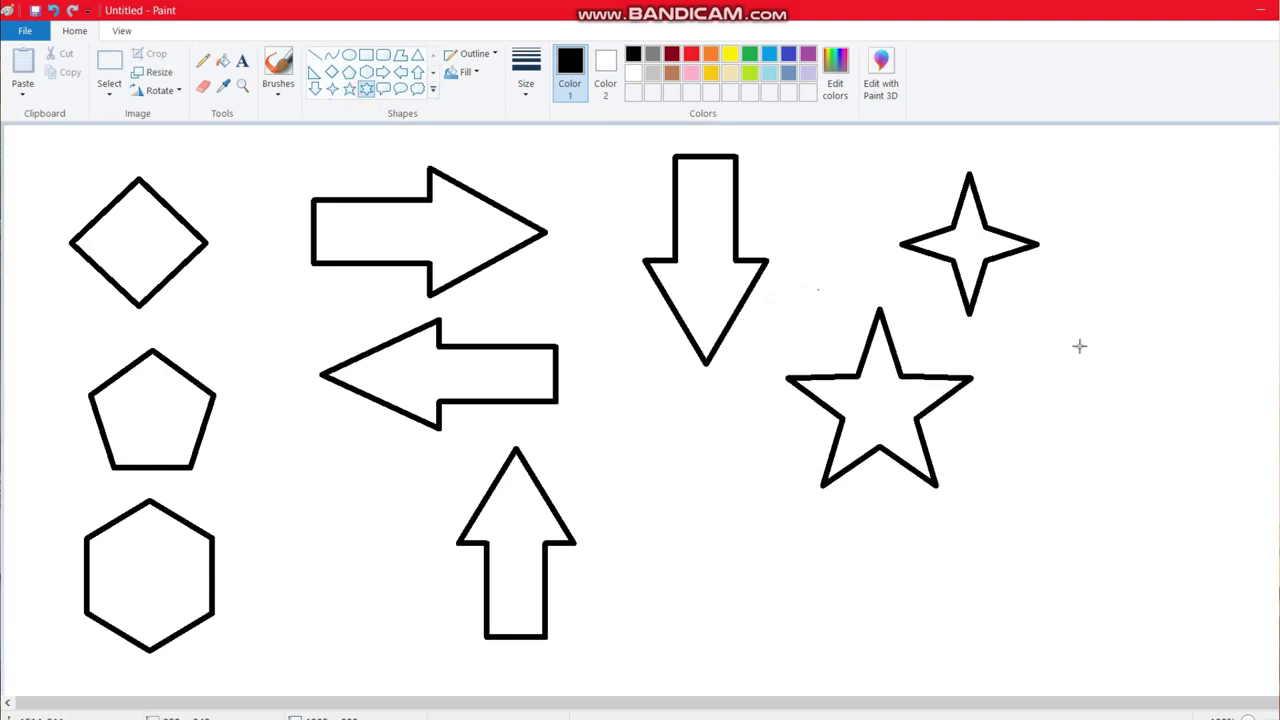
drag(1064, 330, 1276, 567)
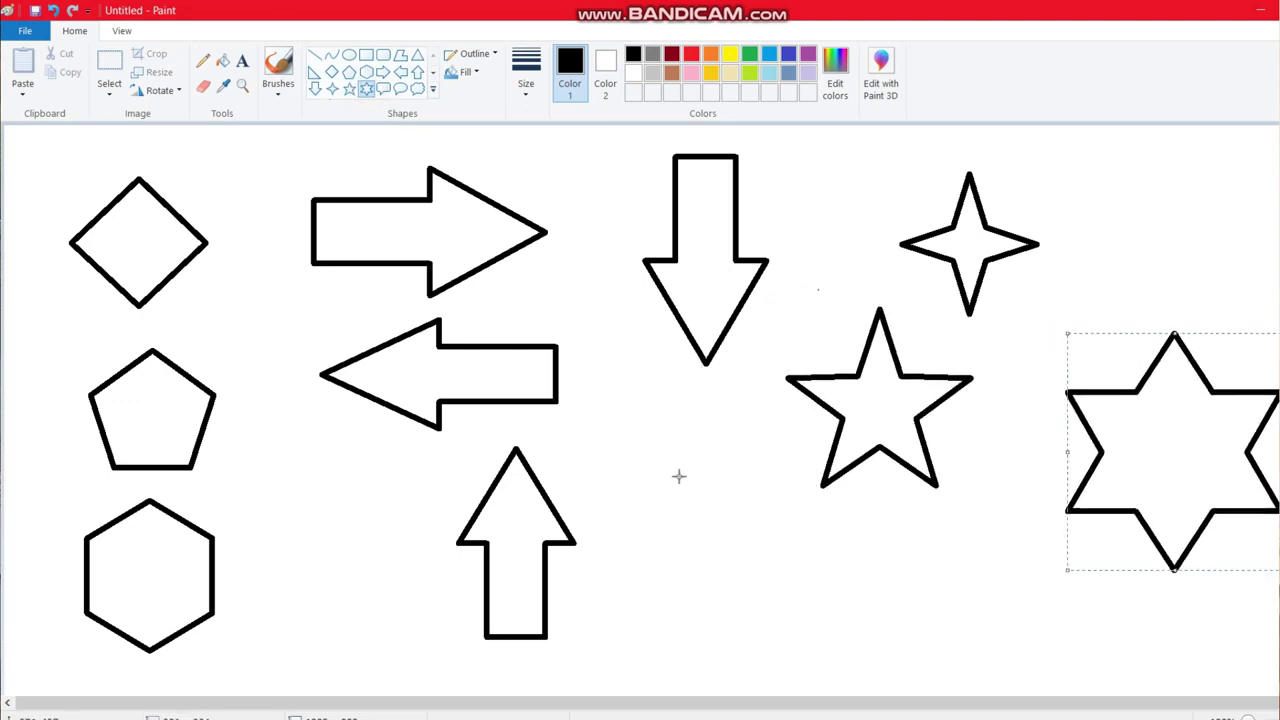
click(384, 89)
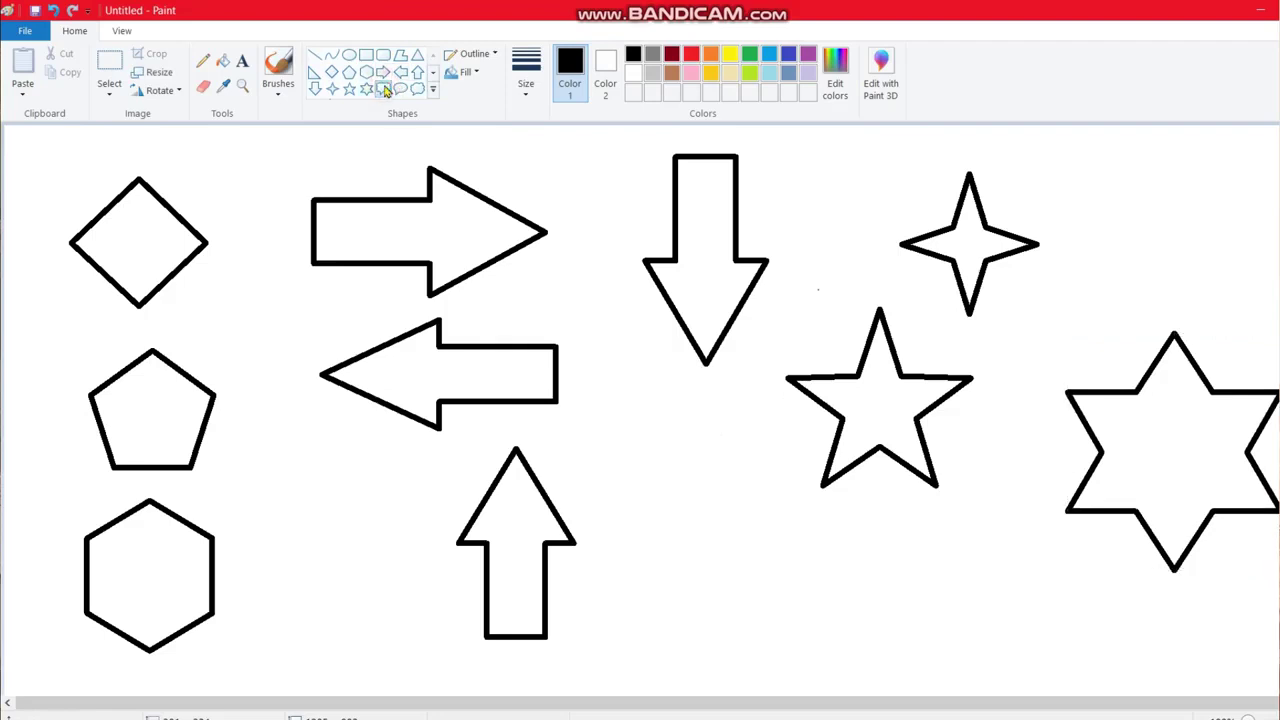
Draw a rounded-rectangle callout below the down arrow and a cloud callout below the six-point star
drag(628, 422, 960, 654)
click(400, 89)
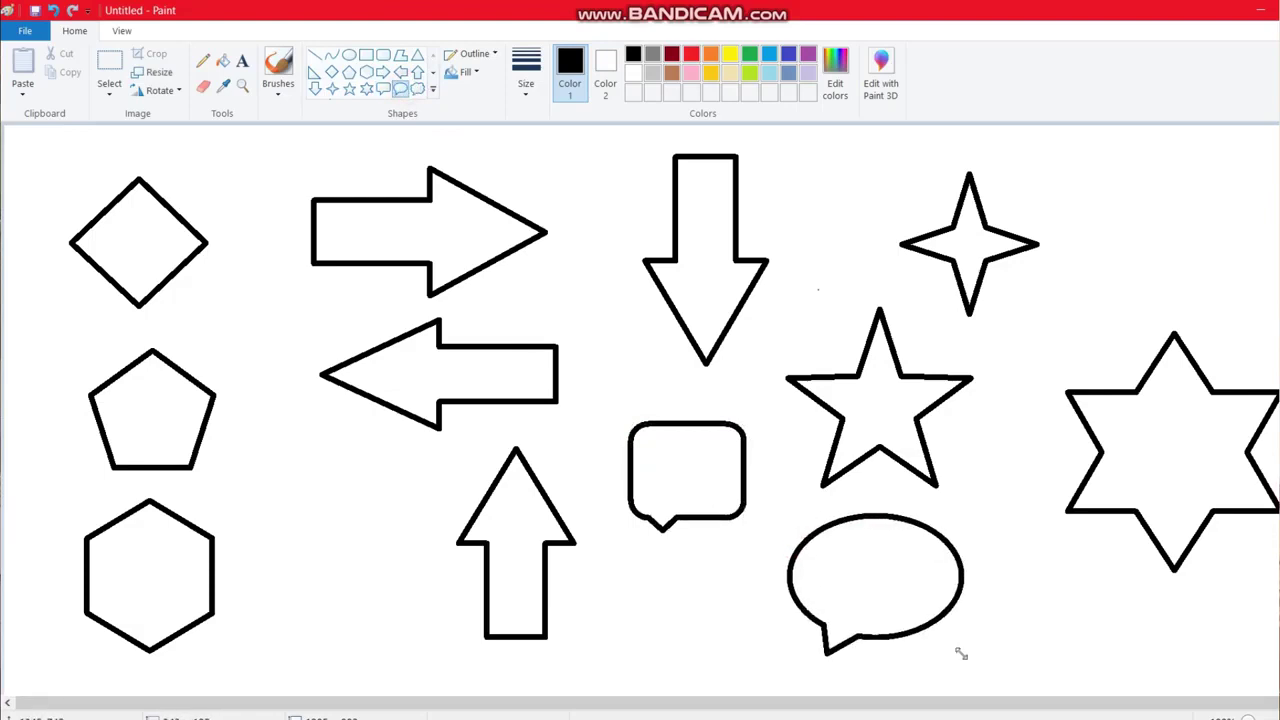
click(417, 89)
drag(1012, 534, 1172, 656)
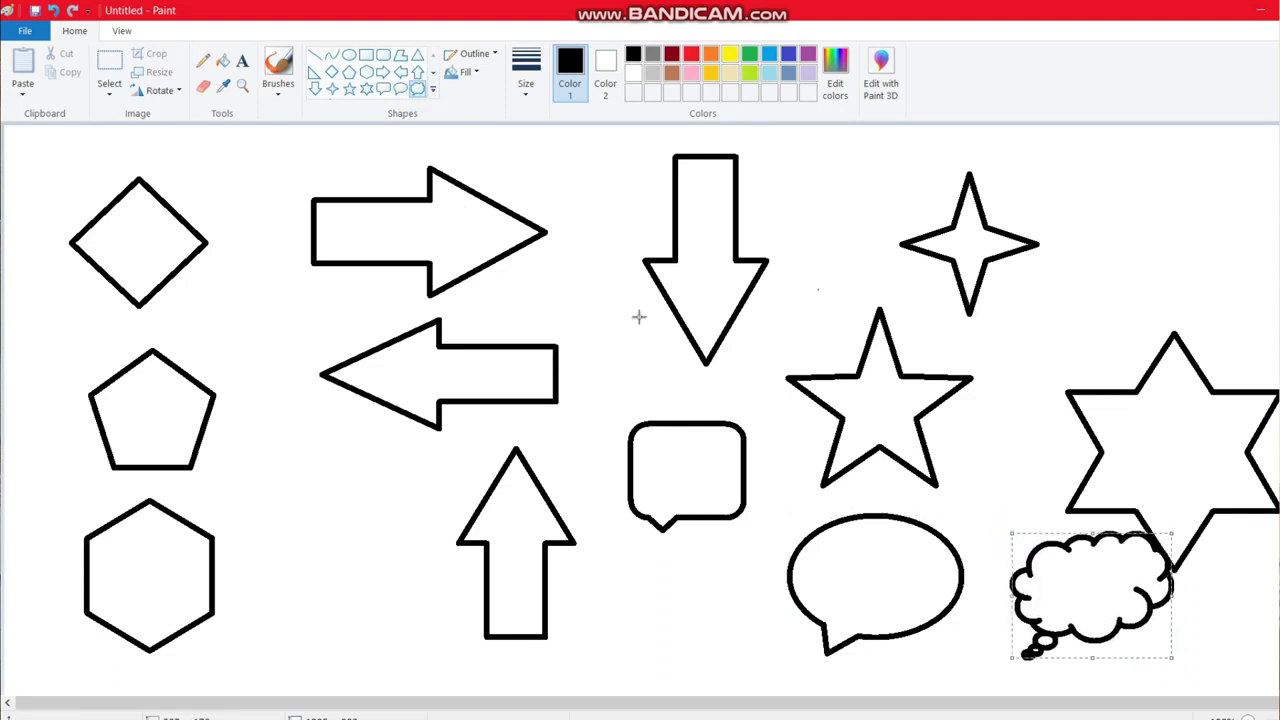
Draw a heart between the hexagon and up arrow, and a lightning bolt beside the down arrow
click(432, 89)
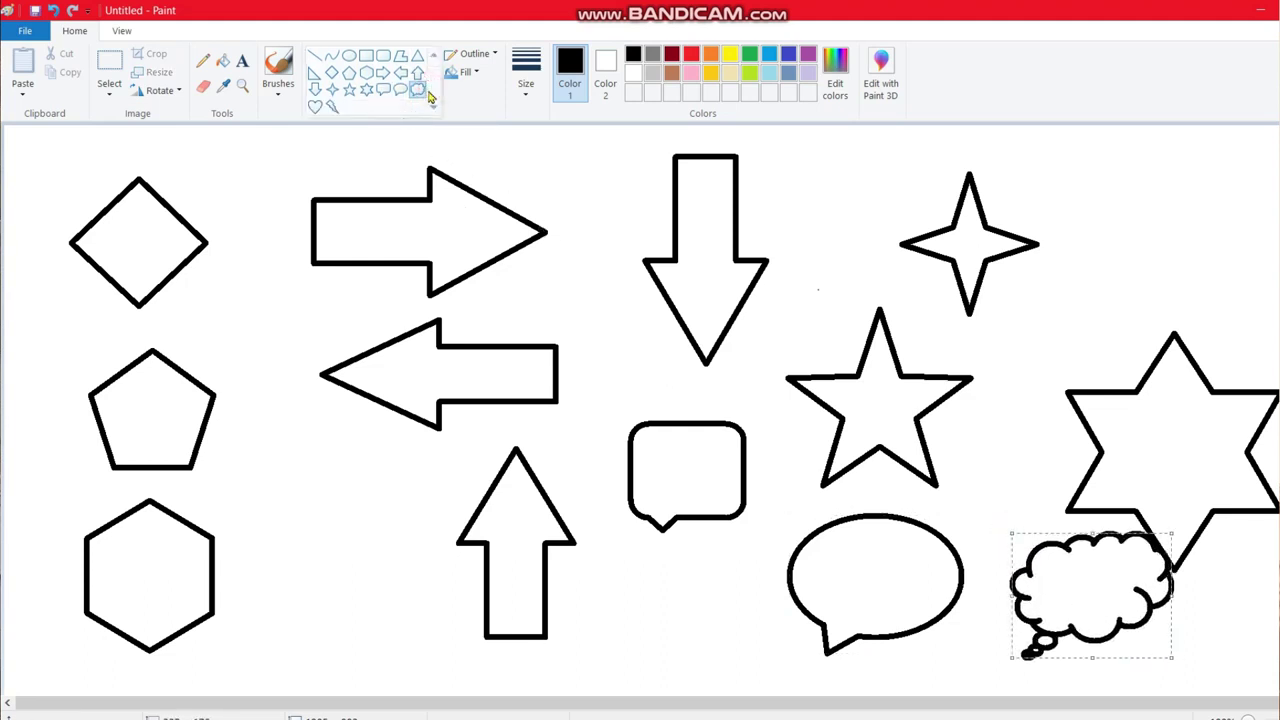
click(315, 106)
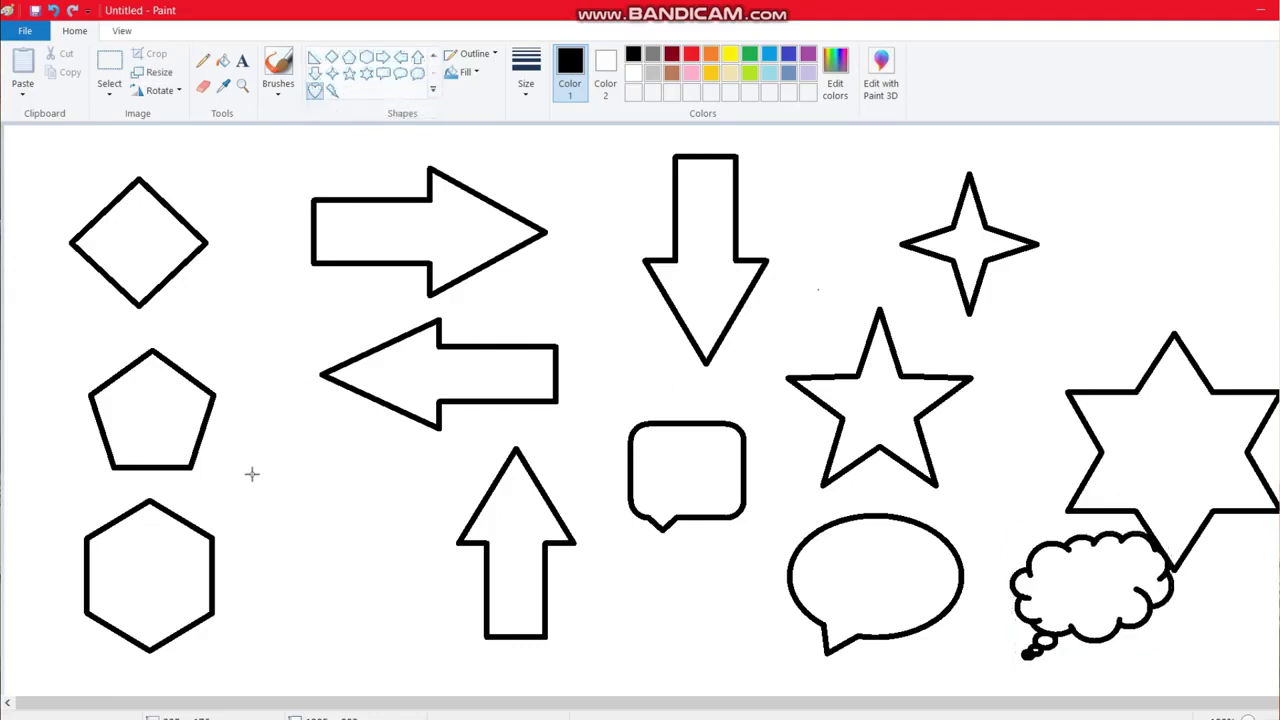
mouse_move(251, 460)
mouse_down()
mouse_move(363, 597)
mouse_move(430, 638)
mouse_up()
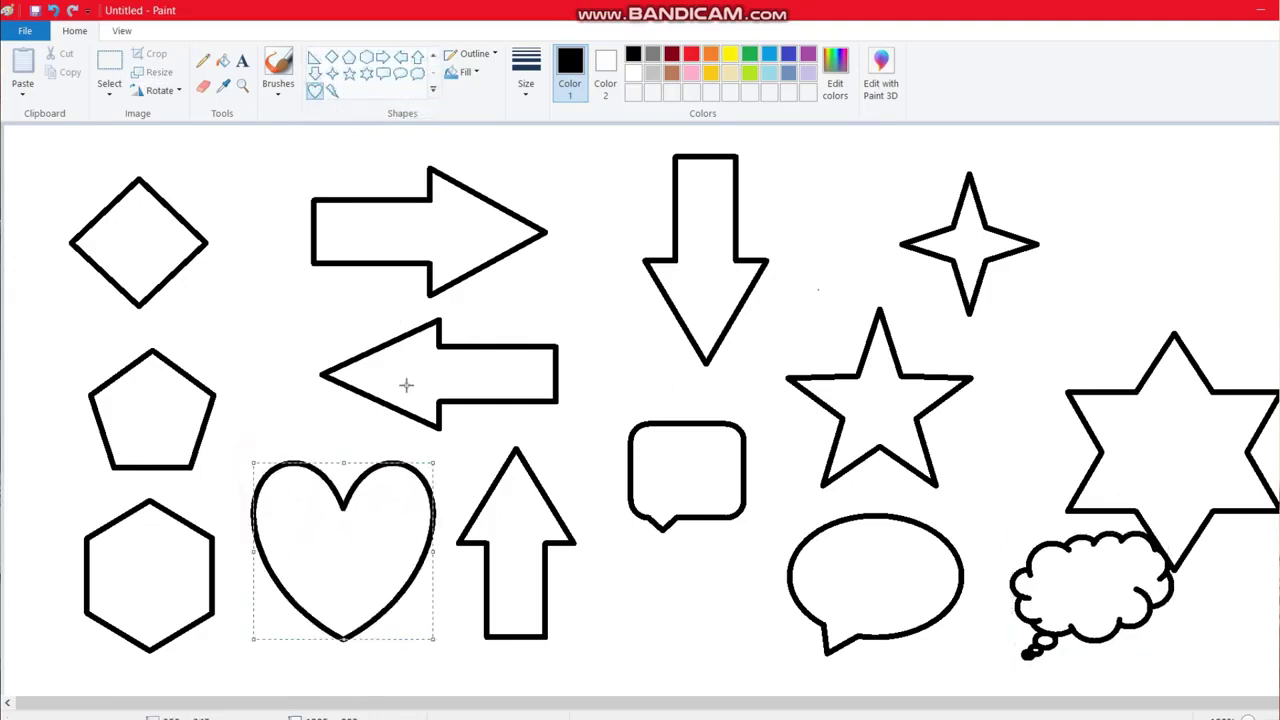
click(332, 91)
drag(762, 141, 867, 292)
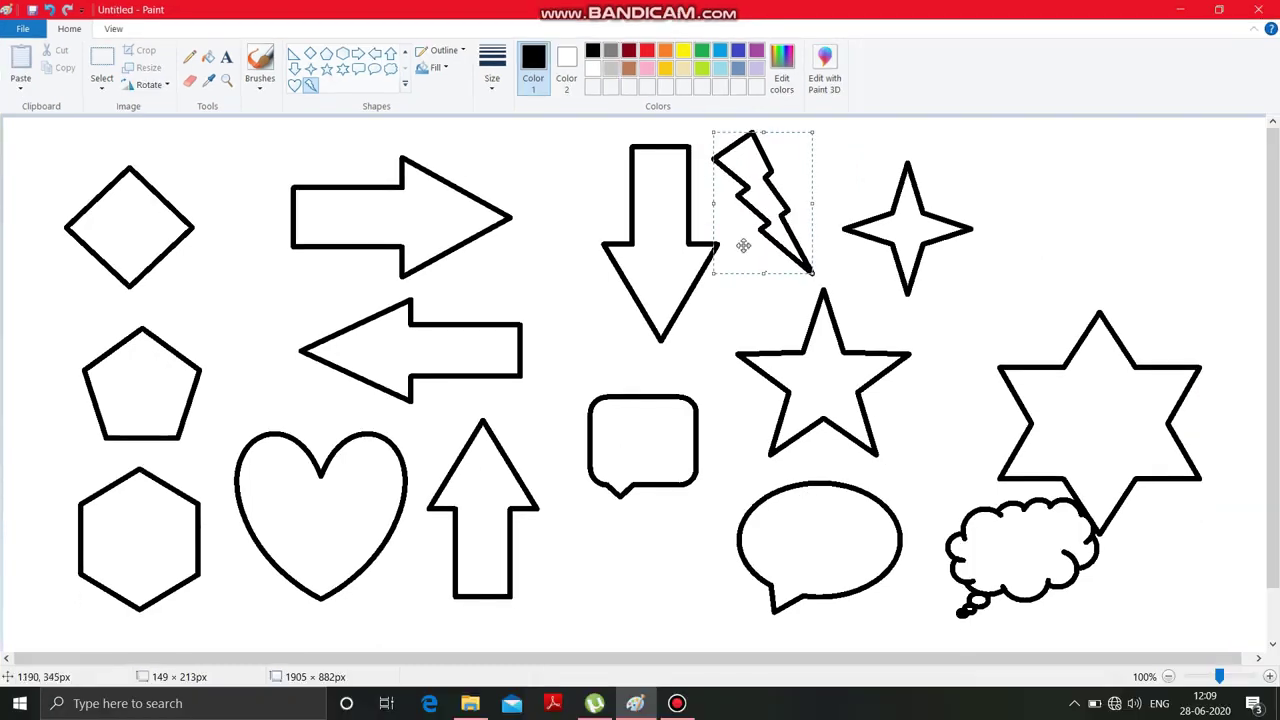
click(405, 52)
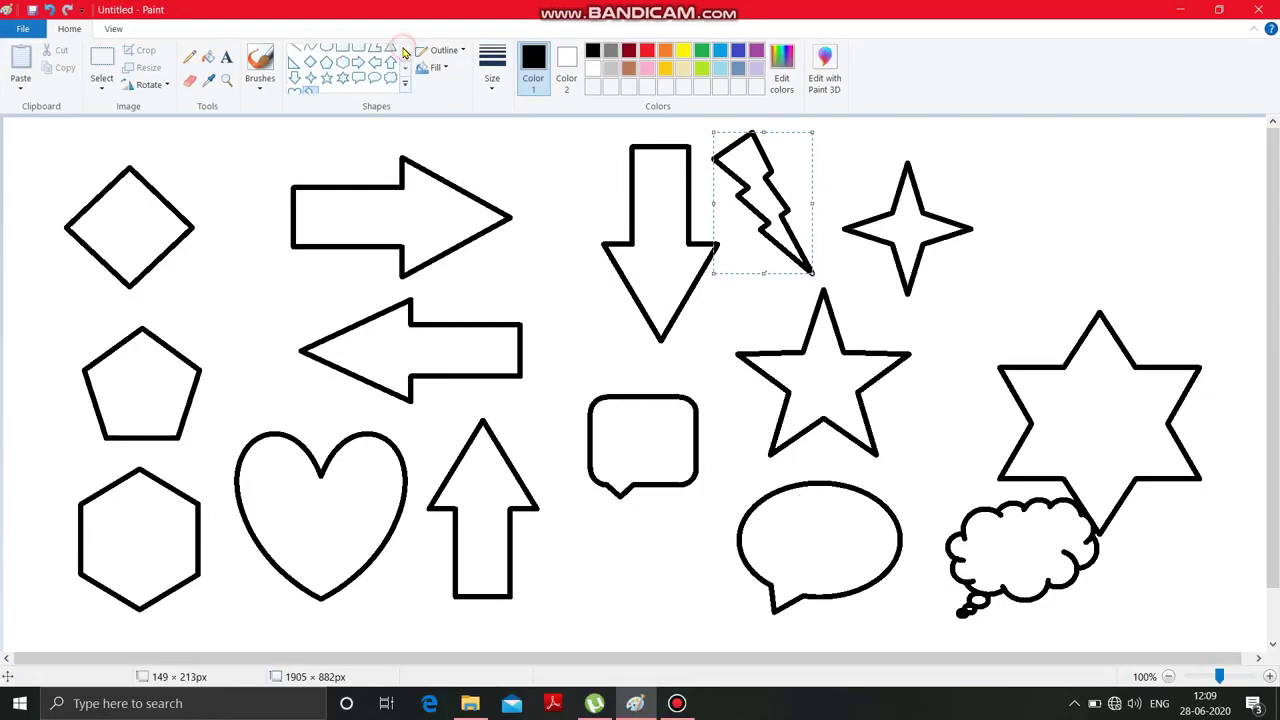